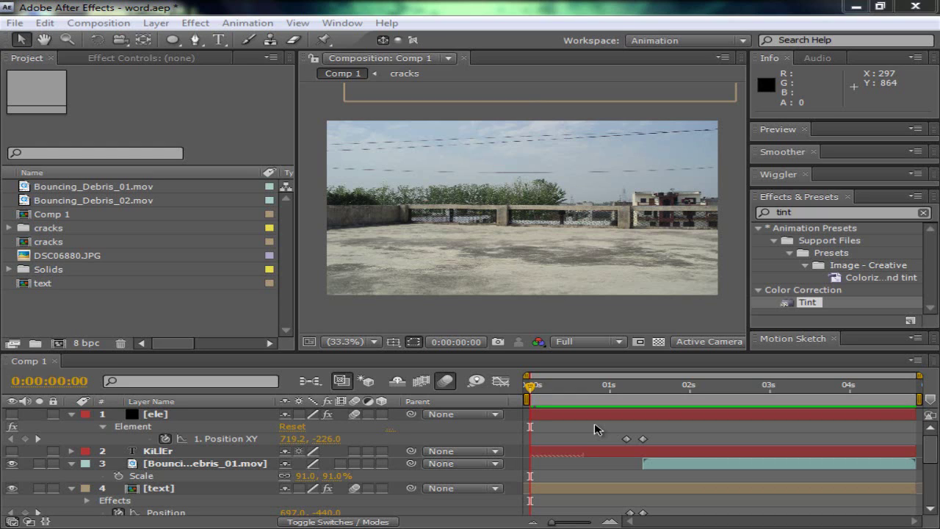
Step: Preview the finished composition and scrub to a frame partway through the animation
key(space)
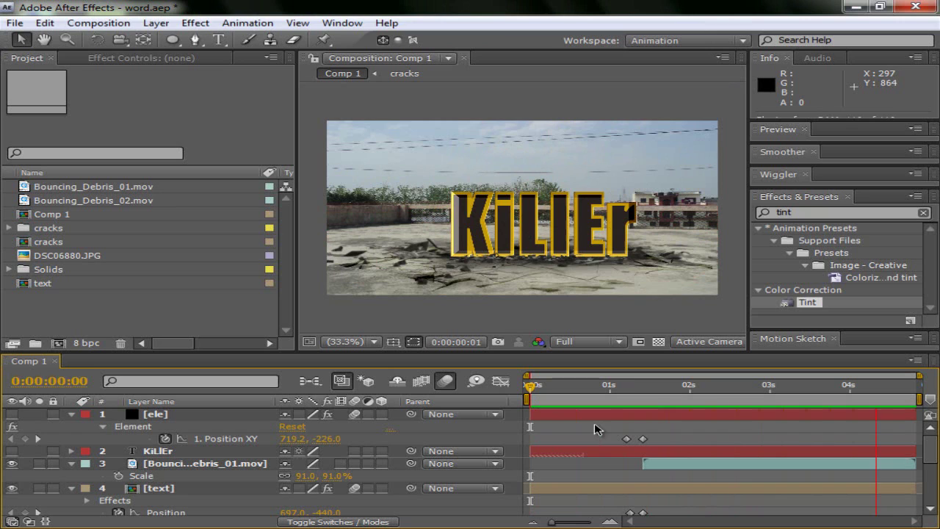
click(541, 256)
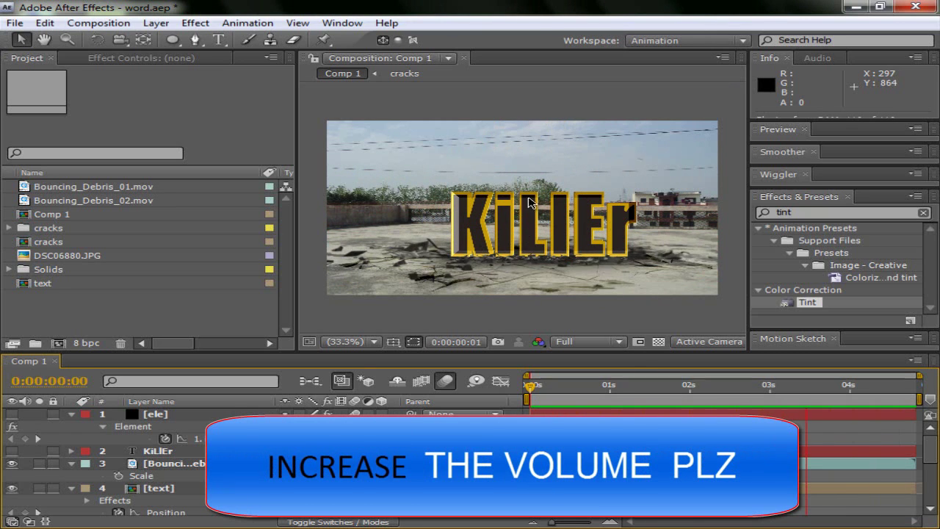
drag(814, 388, 680, 395)
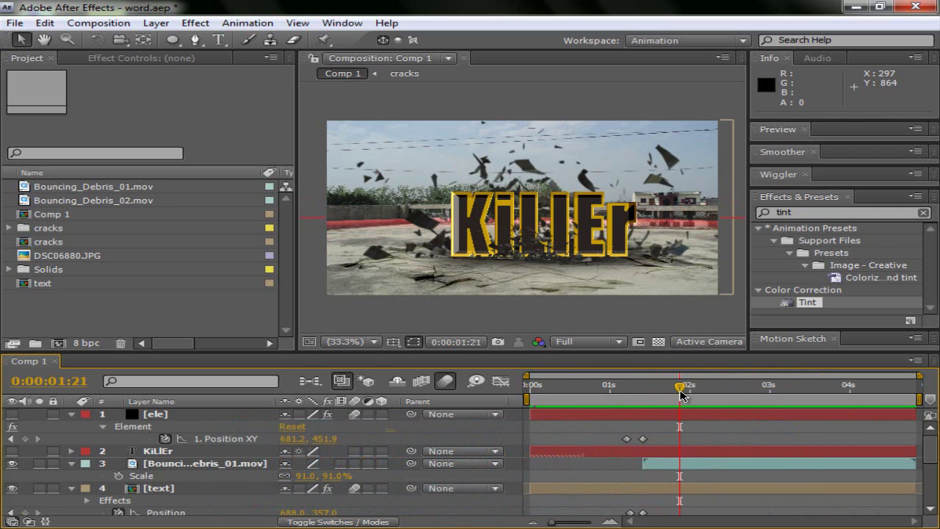
Step: Create a new 5-second 1280×720 composition named 'work'
click(98, 23)
click(125, 39)
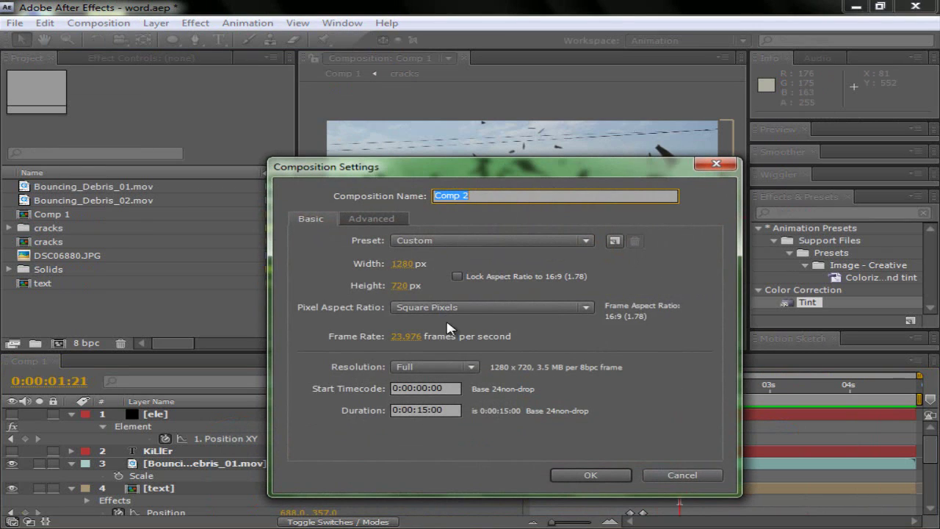
click(429, 409)
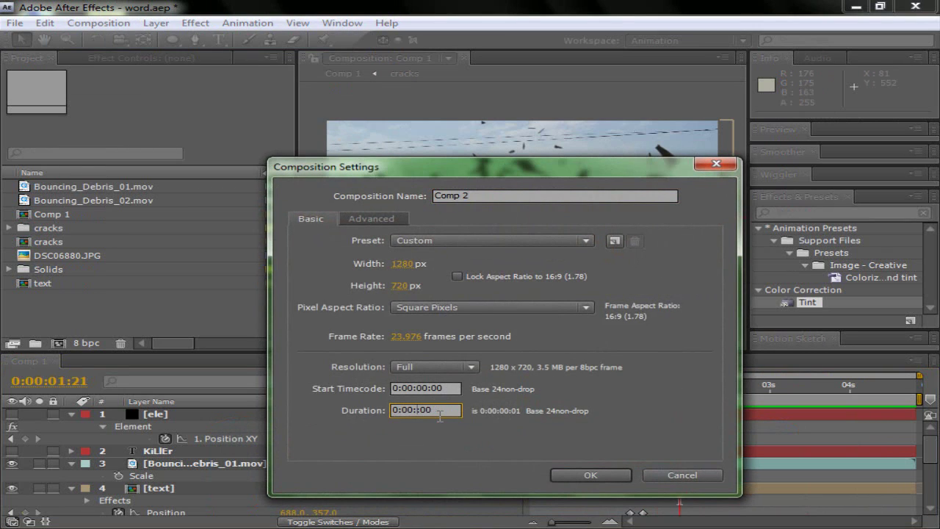
drag(475, 195, 345, 200)
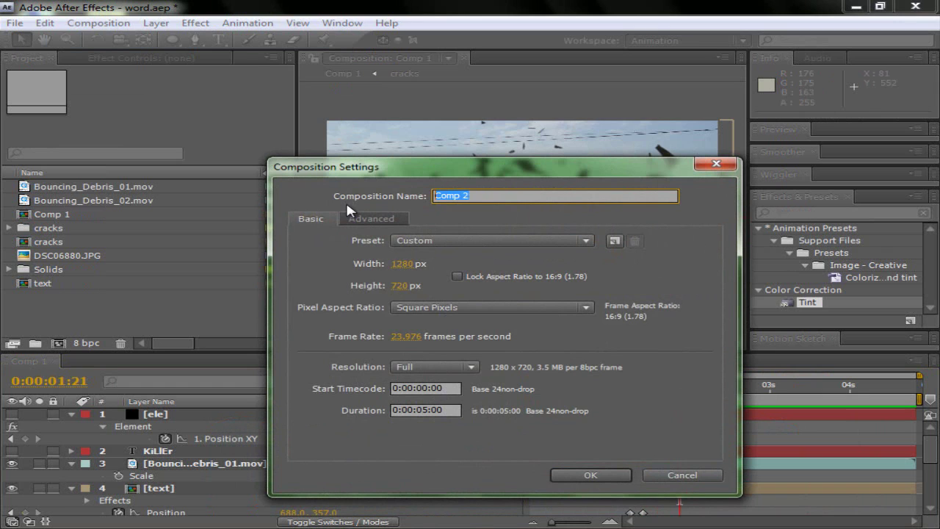
text(work)
key(Return)
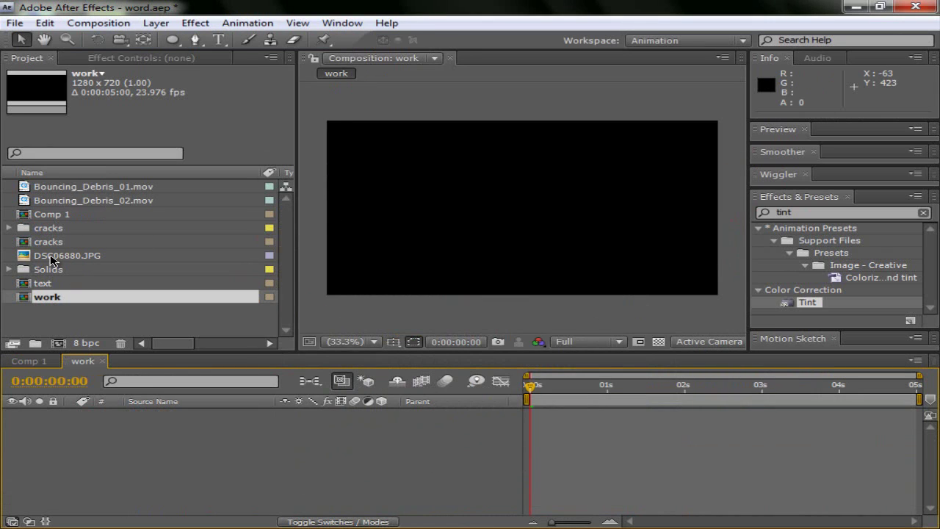
Step: Place DSC06880.JPG in the work timeline and add IMPACT text in Impact with a 4 px stroke
drag(51, 259, 152, 450)
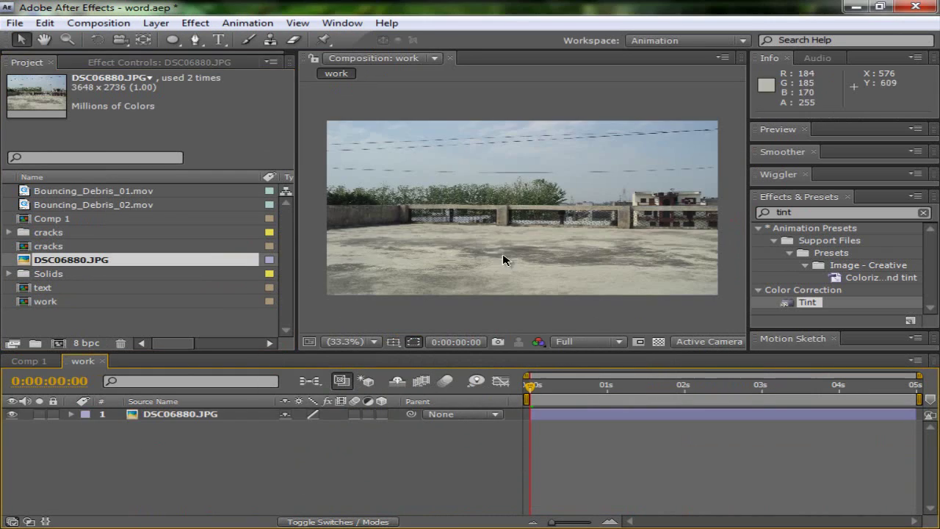
click(217, 41)
click(400, 215)
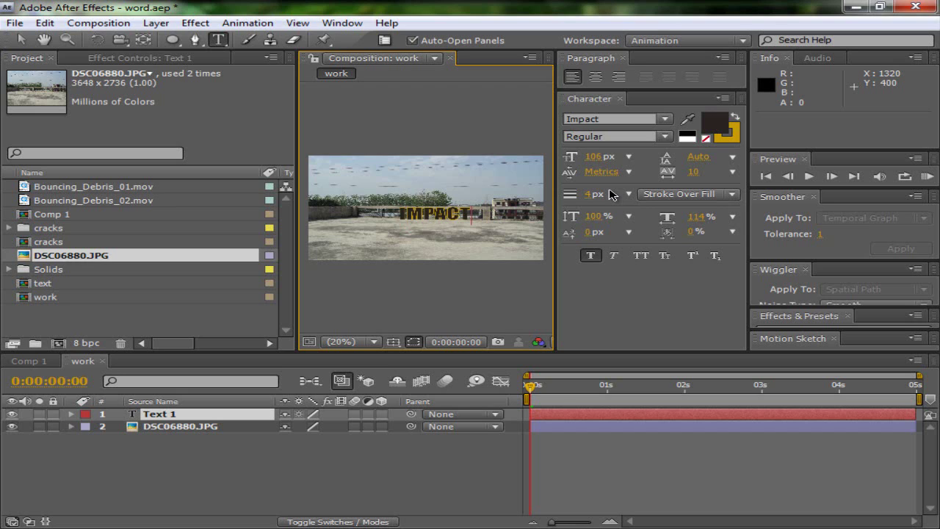
click(619, 98)
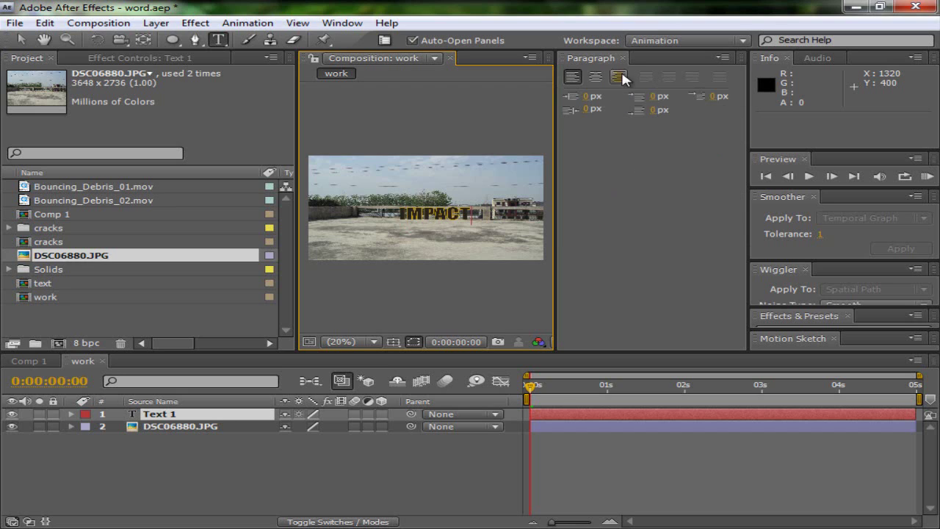
click(622, 58)
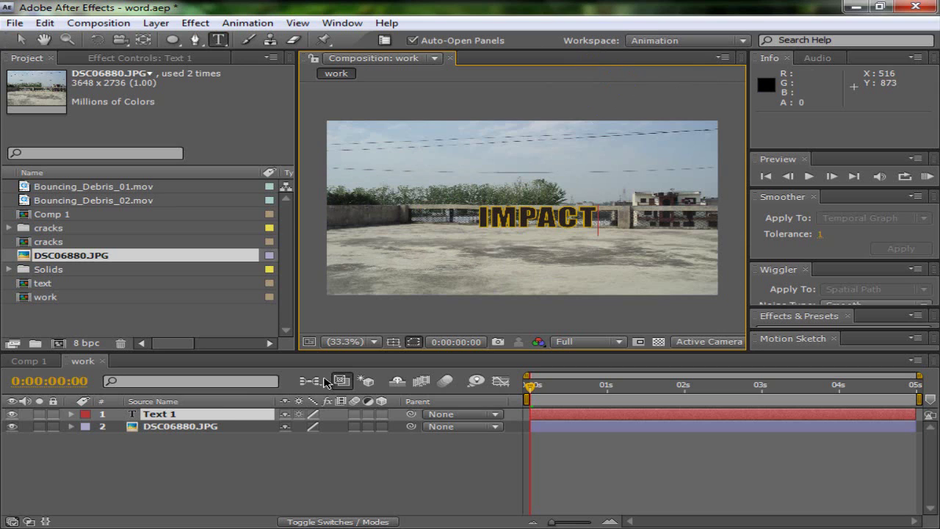
click(210, 457)
click(207, 416)
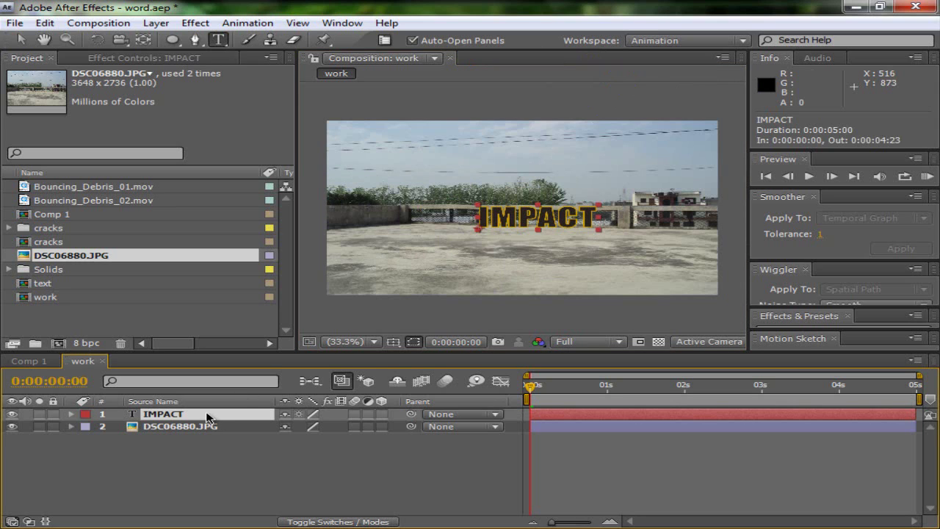
Step: Pre-compose the IMPACT layer as 'word', open it, and show Title/Action Safe guides
key(ctrl+shift+c)
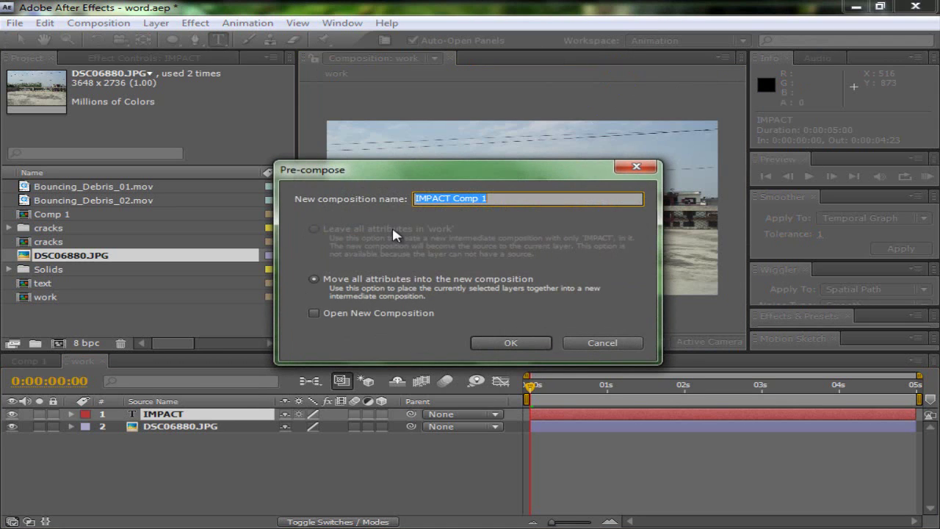
text(word)
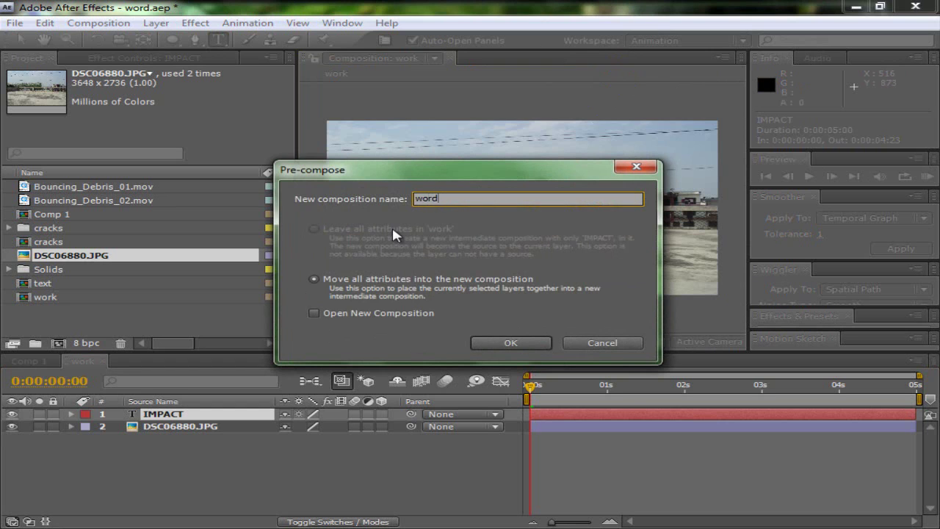
key(Return)
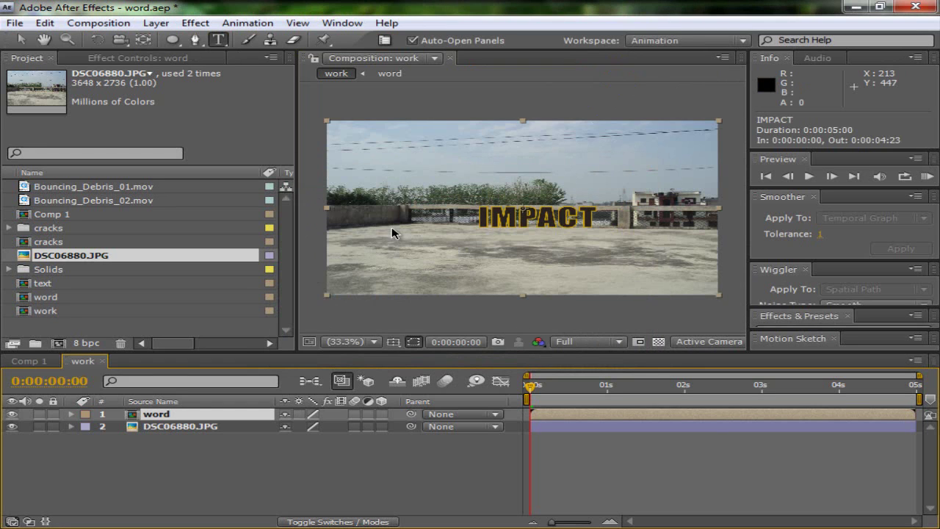
double_click(166, 417)
click(395, 342)
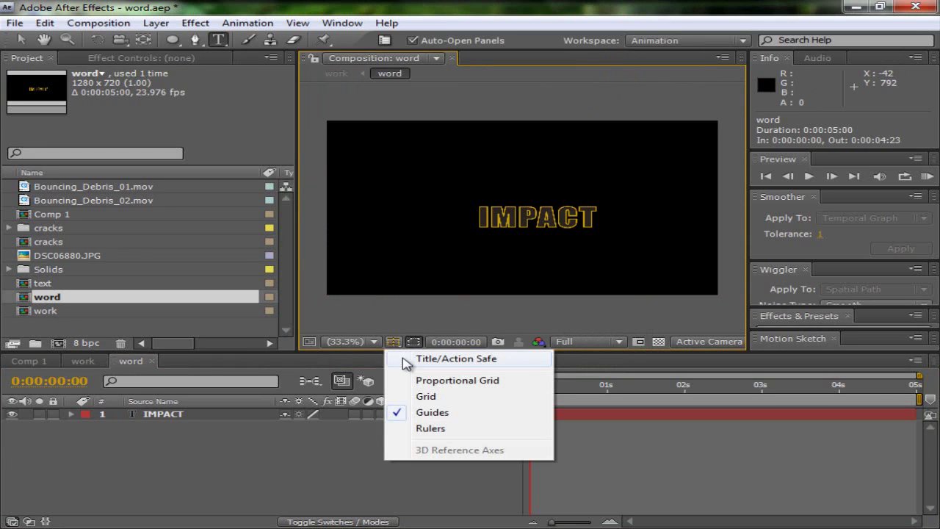
click(405, 357)
Step: Reposition and stretch IMPACT to about 144% by 292%, then return to work
key(v)
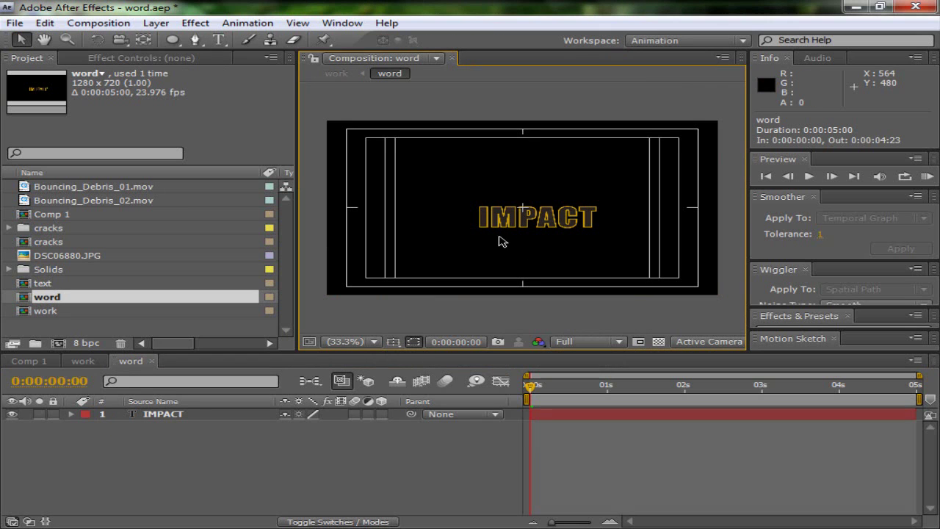
drag(507, 227, 499, 220)
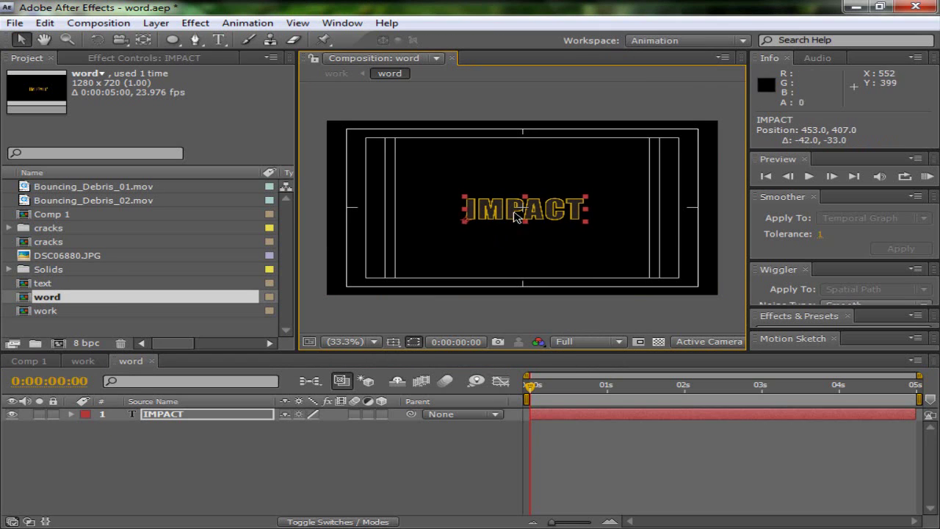
drag(590, 199, 611, 176)
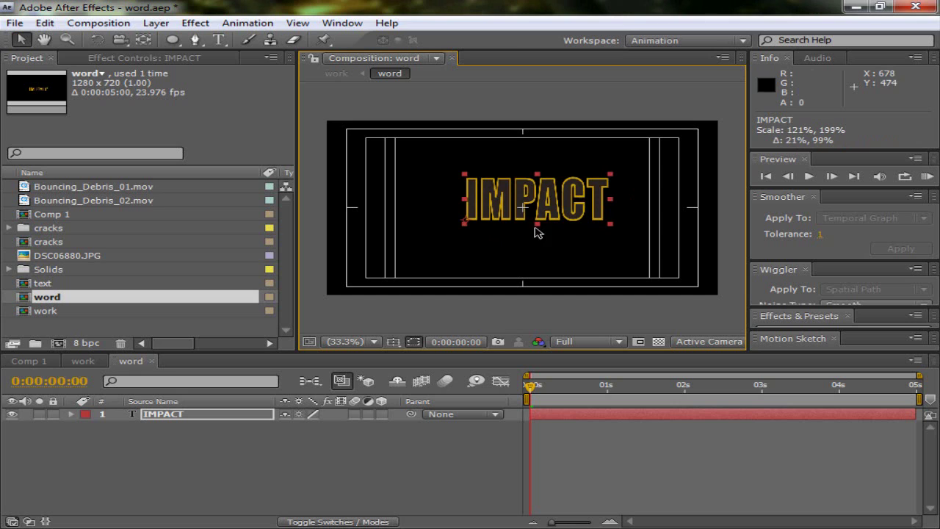
drag(538, 215, 528, 224)
drag(600, 234, 632, 239)
drag(539, 196, 515, 219)
click(82, 361)
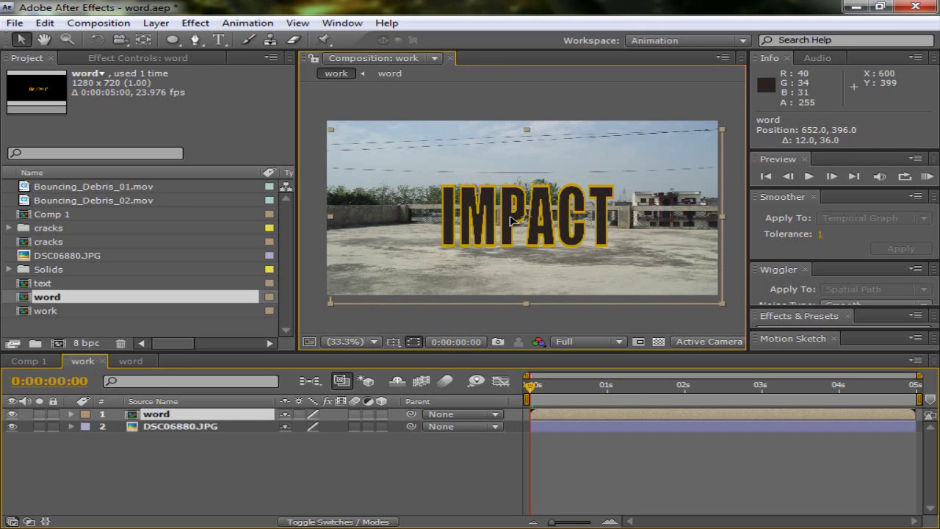
Step: Add a Position keyframe on the word layer and shift it to frame 8
click(239, 417)
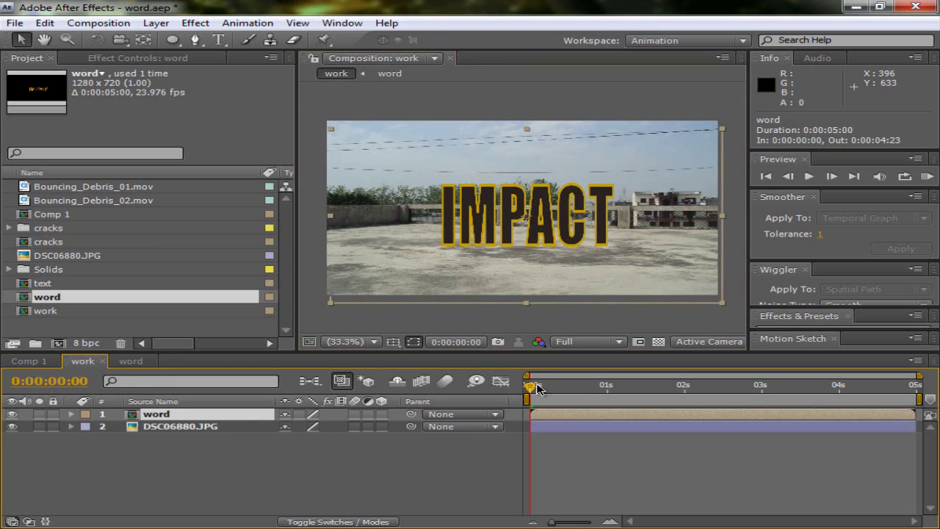
drag(533, 388, 548, 389)
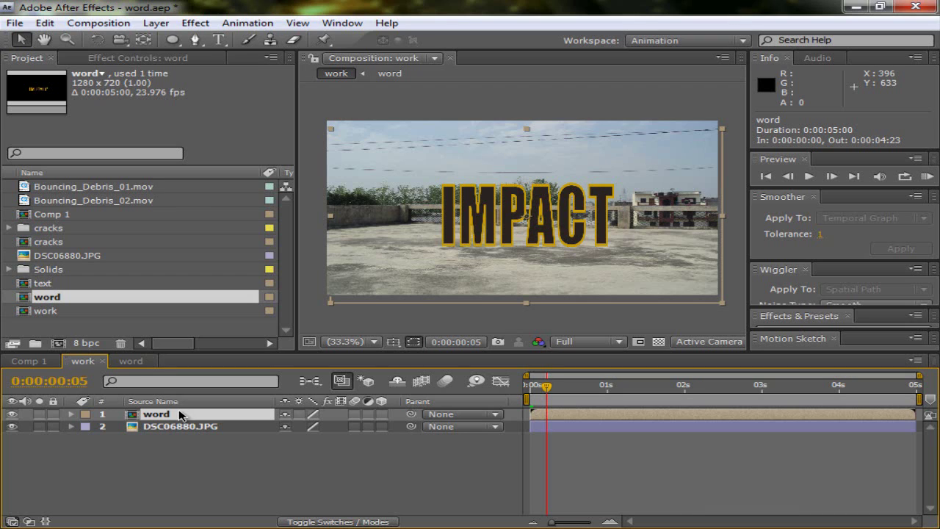
key(p)
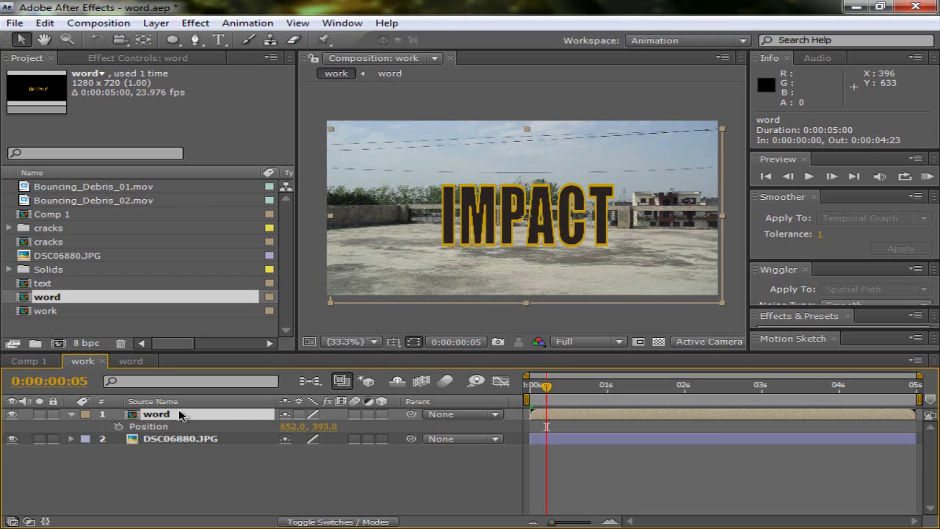
click(118, 426)
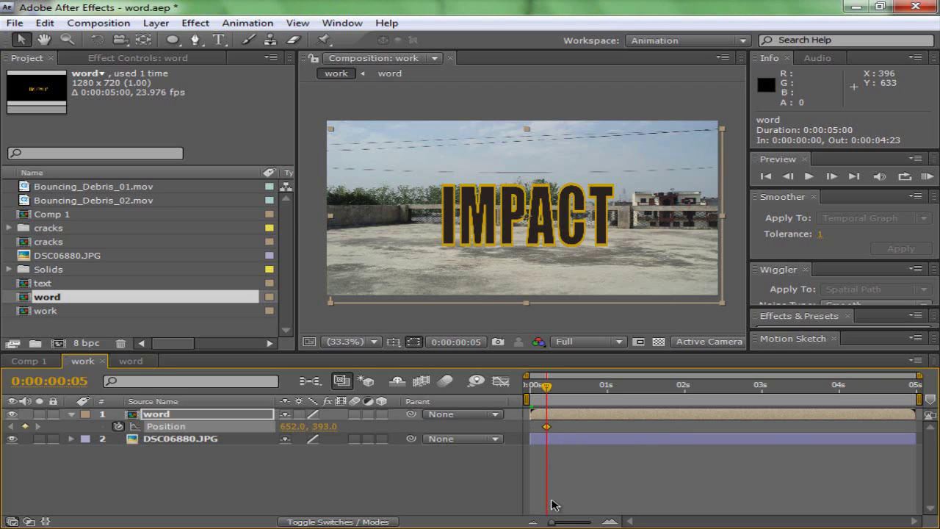
drag(557, 523, 578, 523)
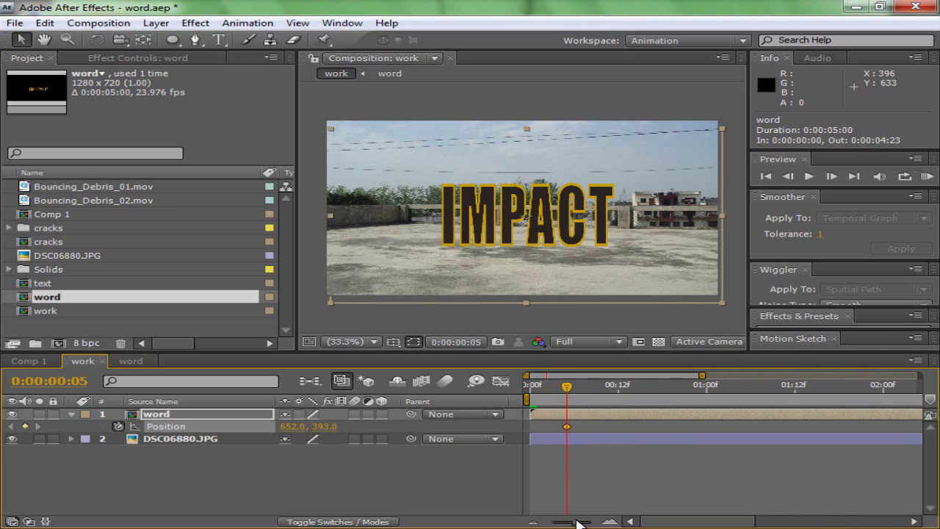
key(Page_Down)
key(Page_Down)
key(Page_Down)
key(Page_Down)
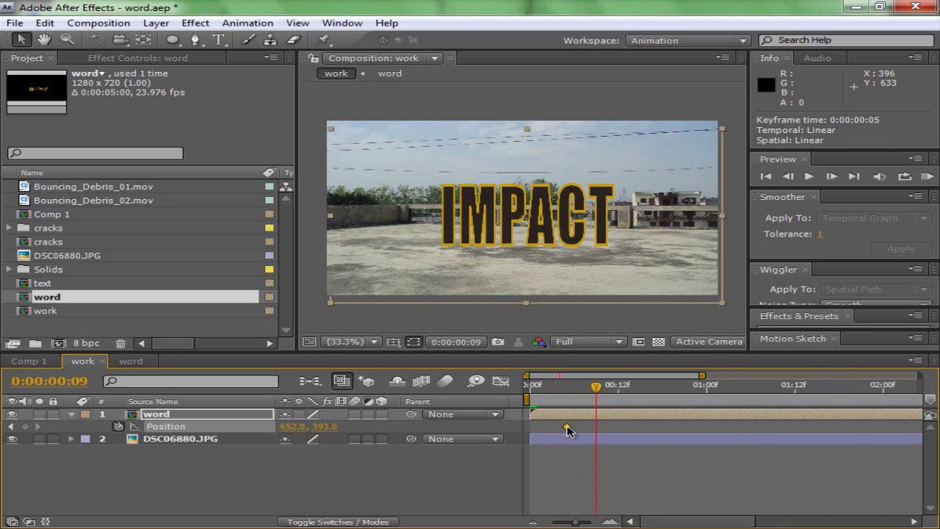
drag(567, 427, 592, 429)
Step: At frame 5, lift the word far above the frame to Y -396 and preview the drop
drag(597, 389, 571, 390)
click(504, 247)
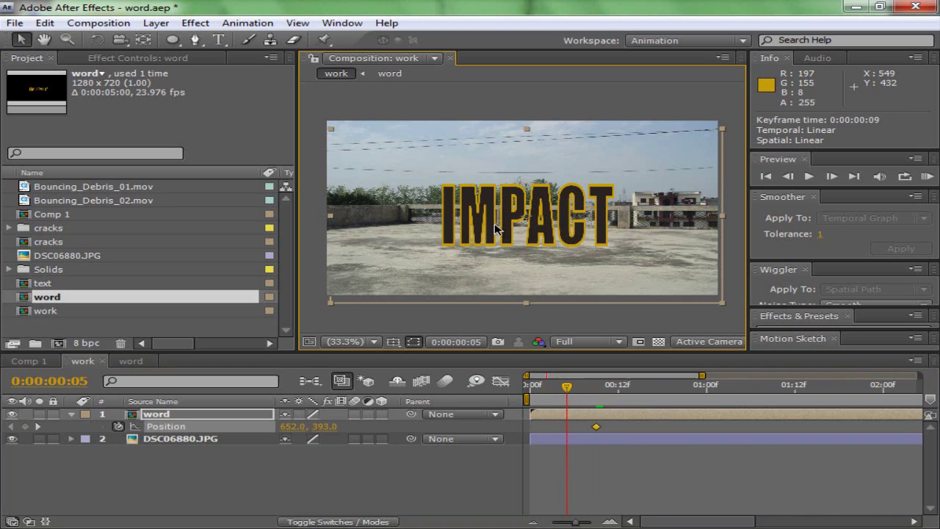
drag(326, 426, 158, 402)
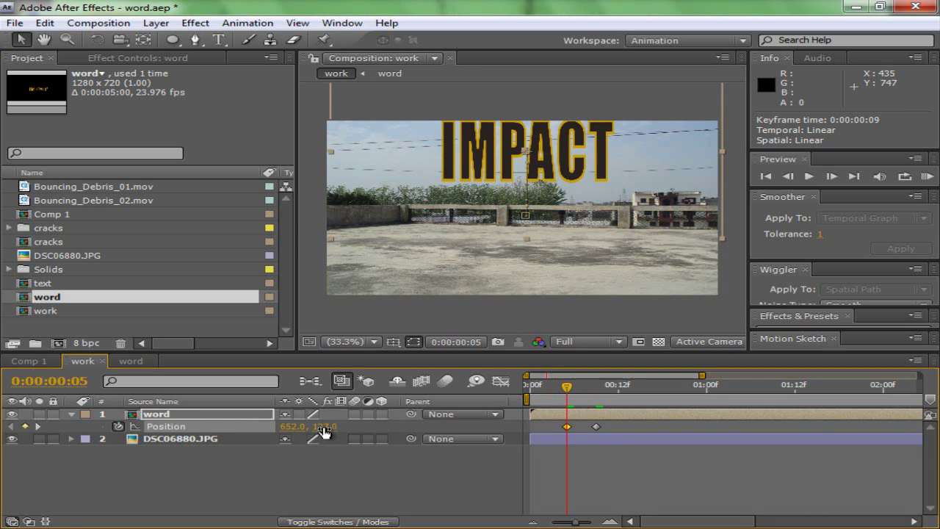
drag(326, 426, 227, 428)
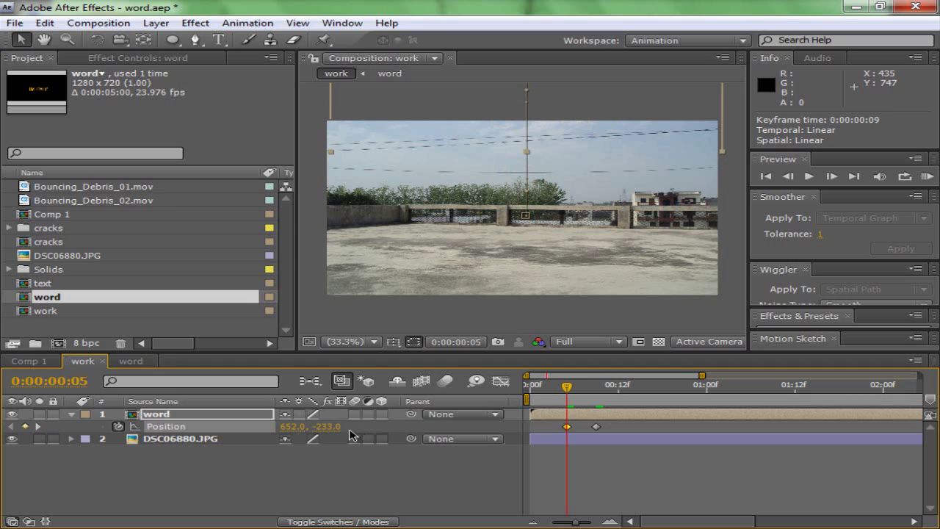
drag(289, 430, 183, 430)
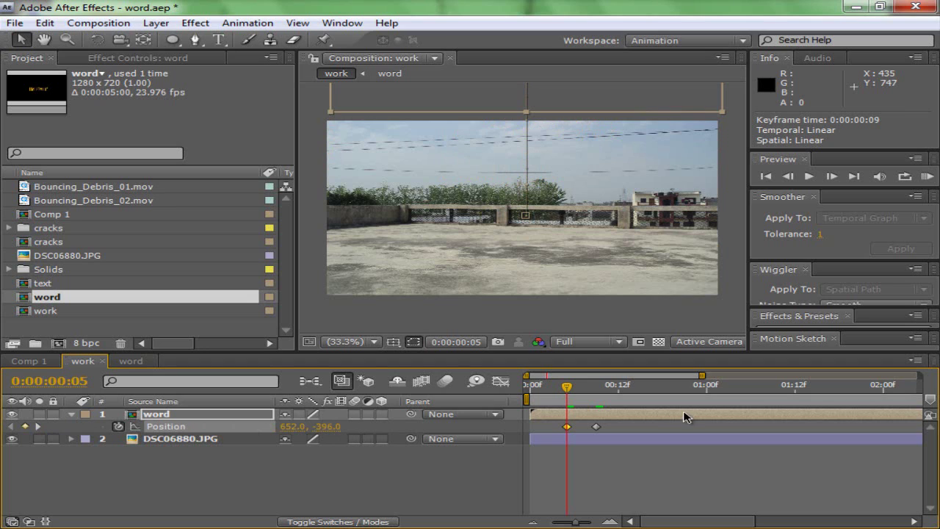
drag(565, 391, 588, 401)
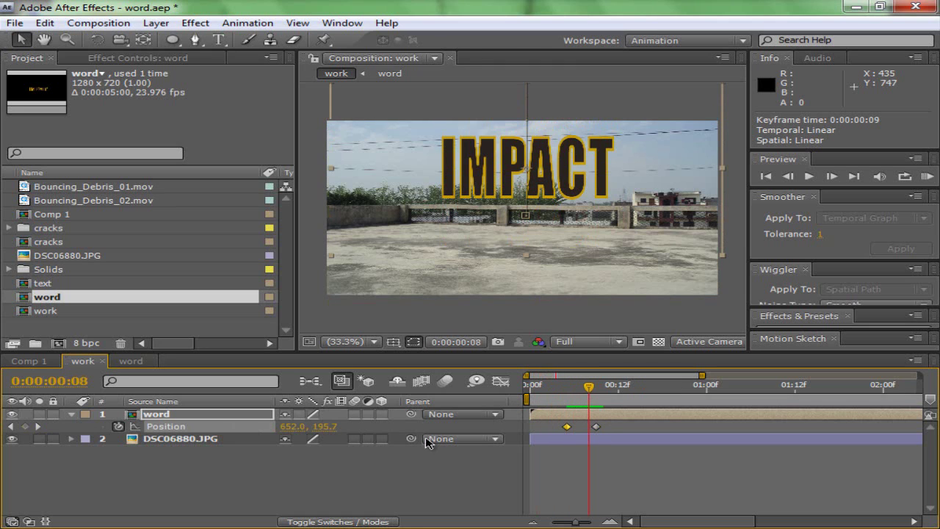
Step: Enable motion blur on the word layer and the composition, then check the blurred fall
click(355, 414)
click(445, 380)
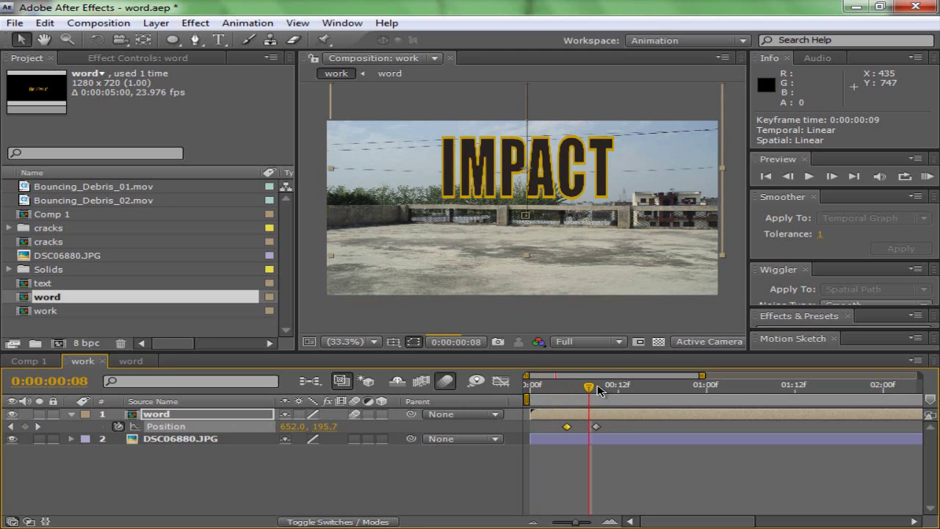
mouse_move(589, 387)
mouse_down()
mouse_move(563, 388)
mouse_move(592, 388)
mouse_move(596, 397)
mouse_up()
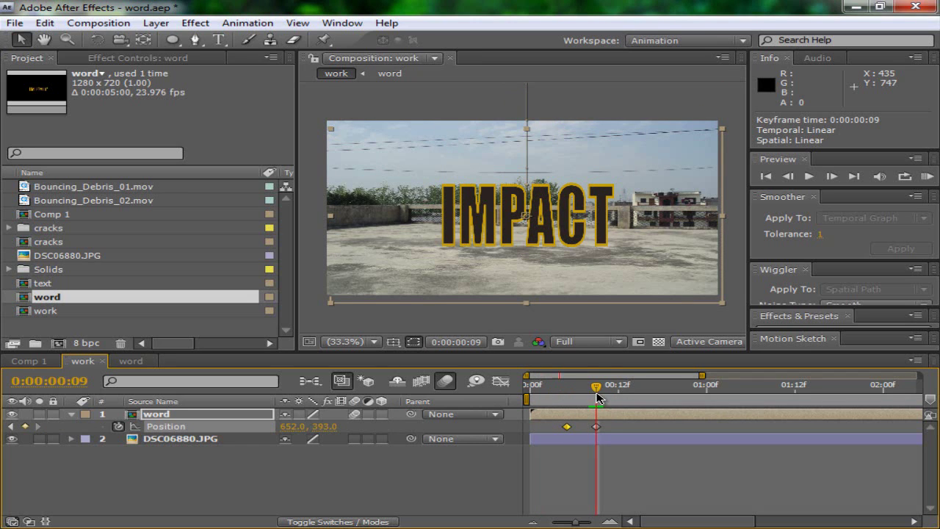
Step: Create a new full-size black solid layer
click(153, 26)
mouse_move(192, 39)
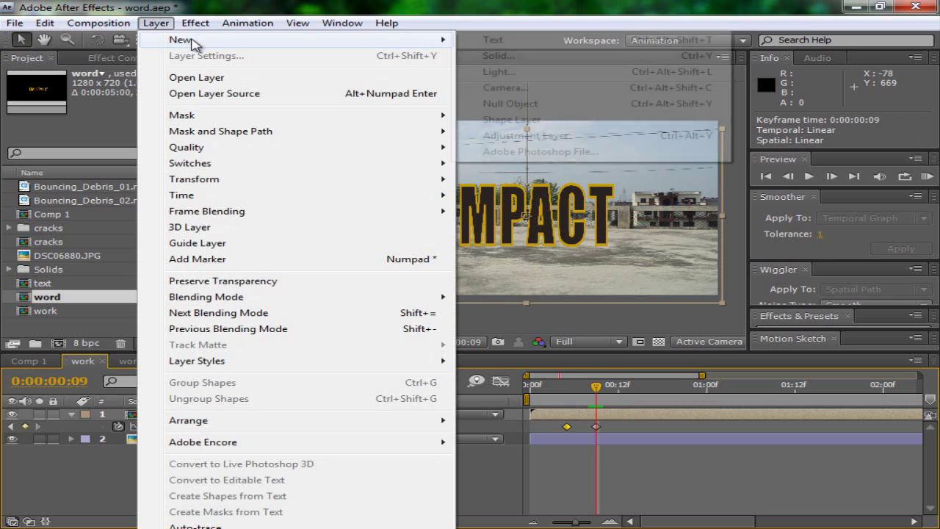
click(498, 55)
click(258, 356)
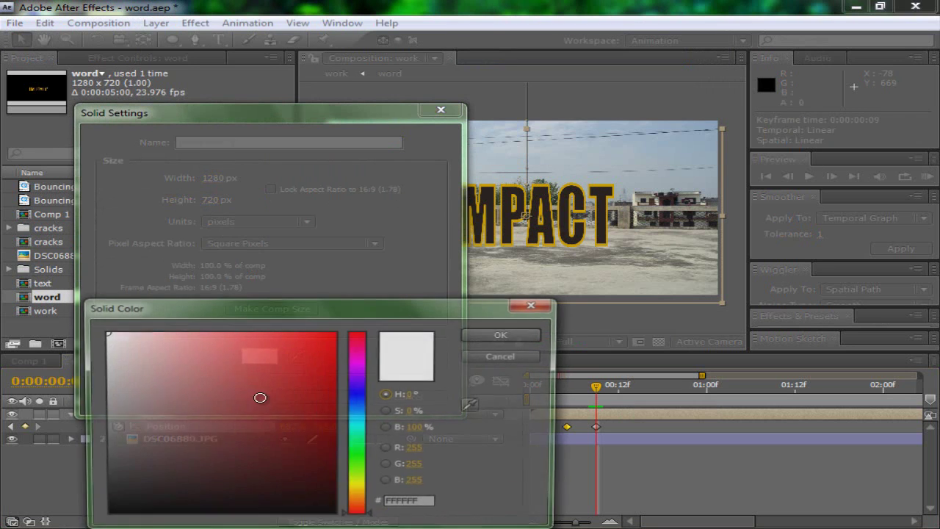
click(504, 334)
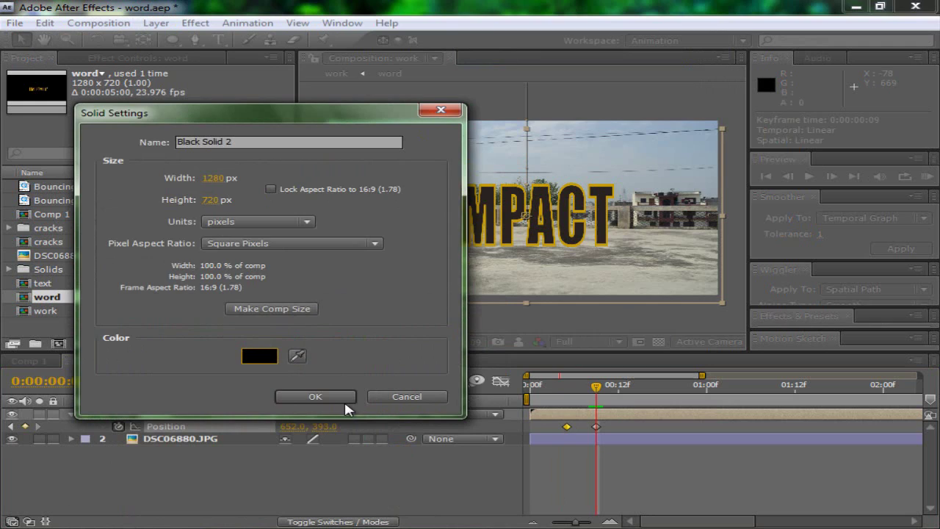
click(329, 394)
Step: Rename the solid 'shadow' and switch off its visibility
click(183, 415)
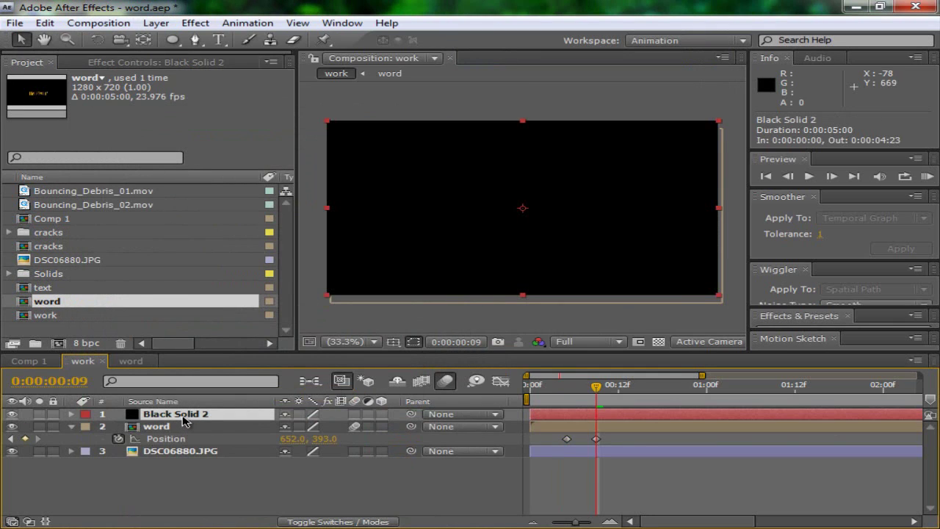
key(Return)
text(shad)
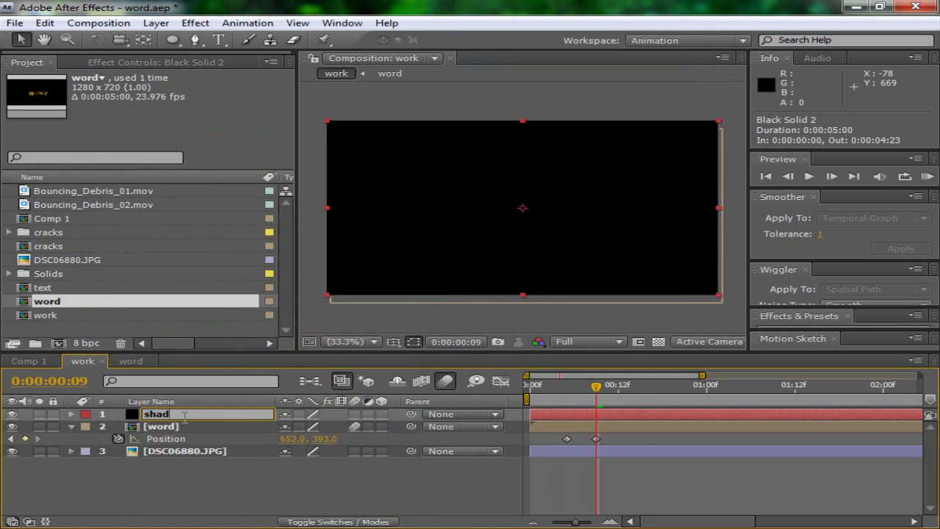
text(ow)
key(Return)
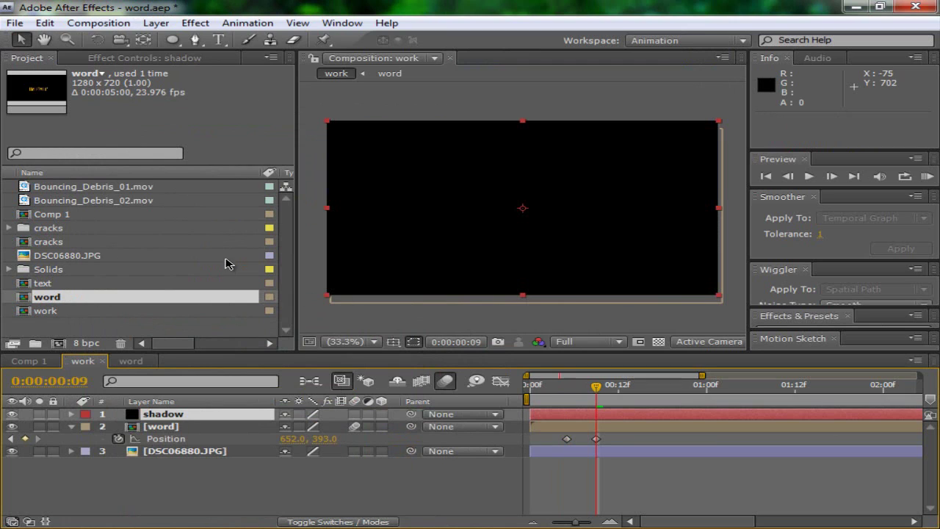
click(13, 415)
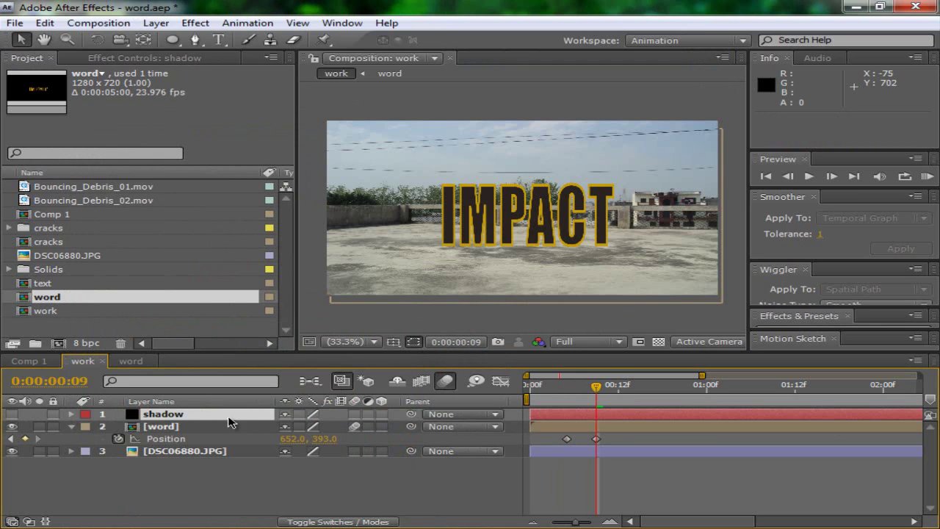
Step: Draw an elliptical mask under IMPACT on the shadow layer and move it below word
click(173, 40)
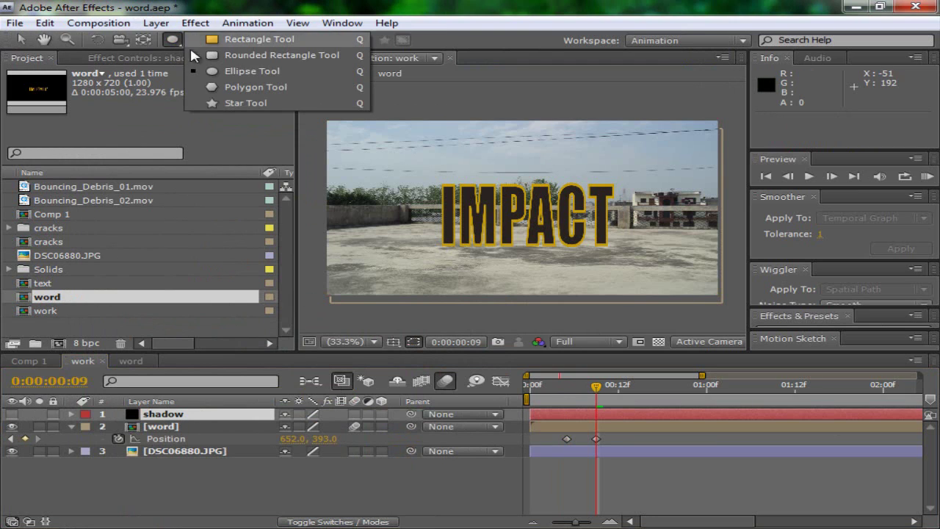
click(220, 71)
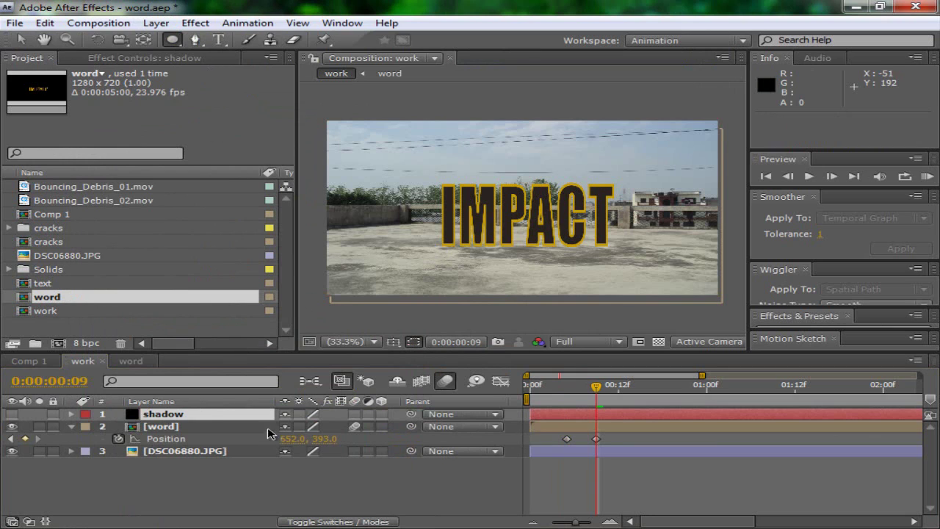
click(168, 417)
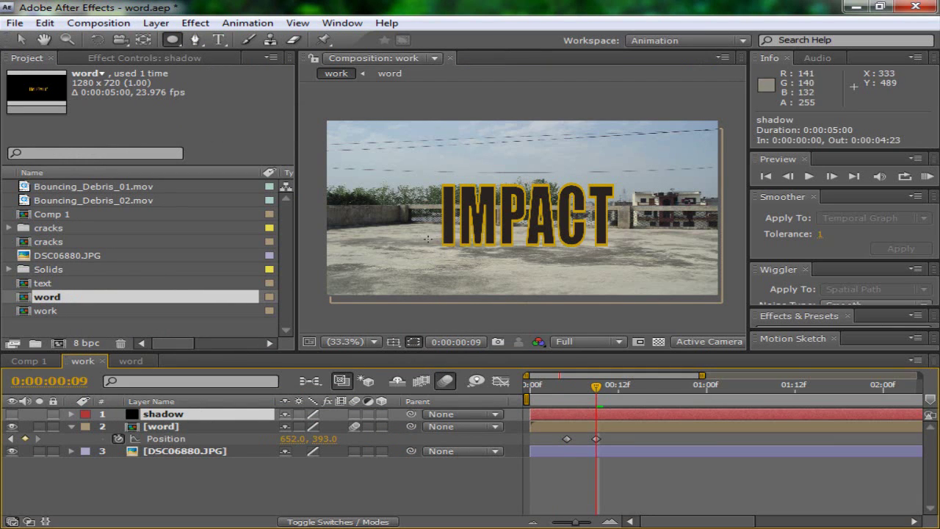
drag(422, 237, 631, 255)
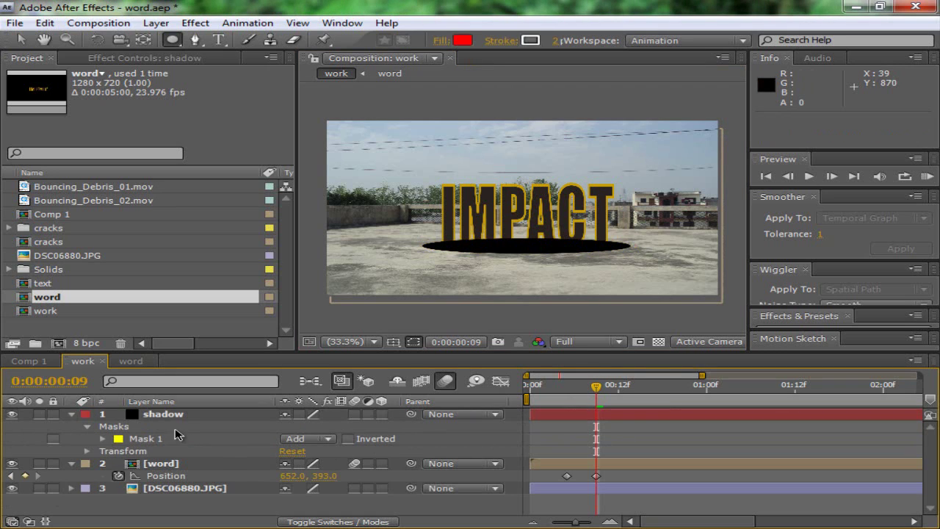
drag(178, 416, 176, 481)
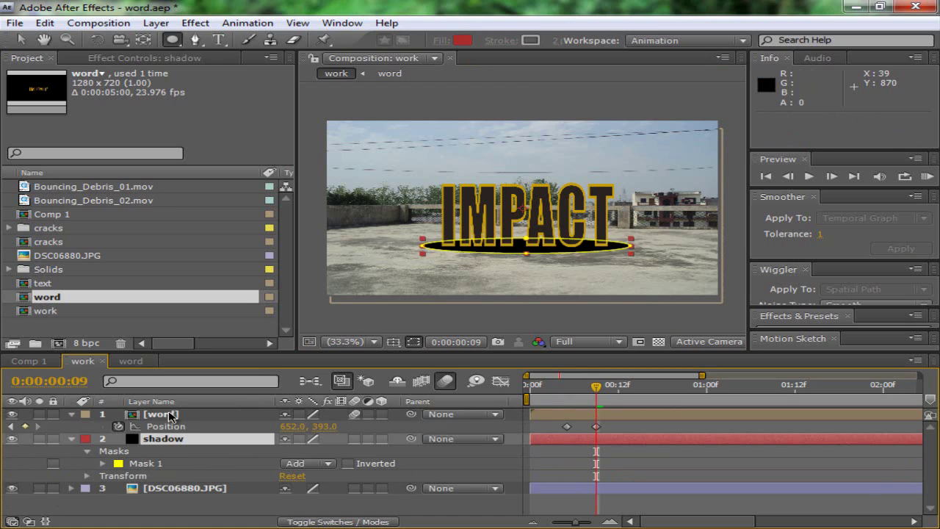
Step: Collapse the layer properties and set Mask 1 feather on Black Solid 2 to 51 pixels
click(169, 417)
click(71, 414)
click(71, 426)
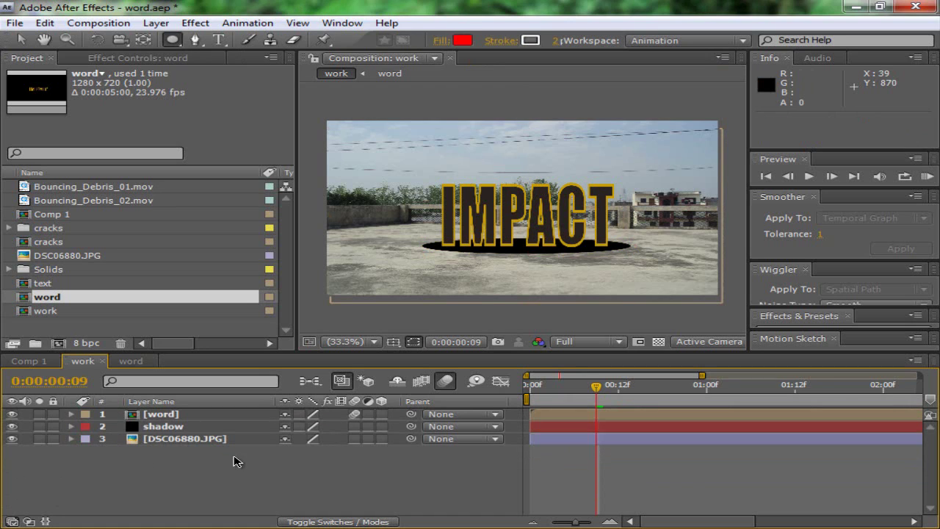
click(150, 427)
click(151, 401)
click(174, 449)
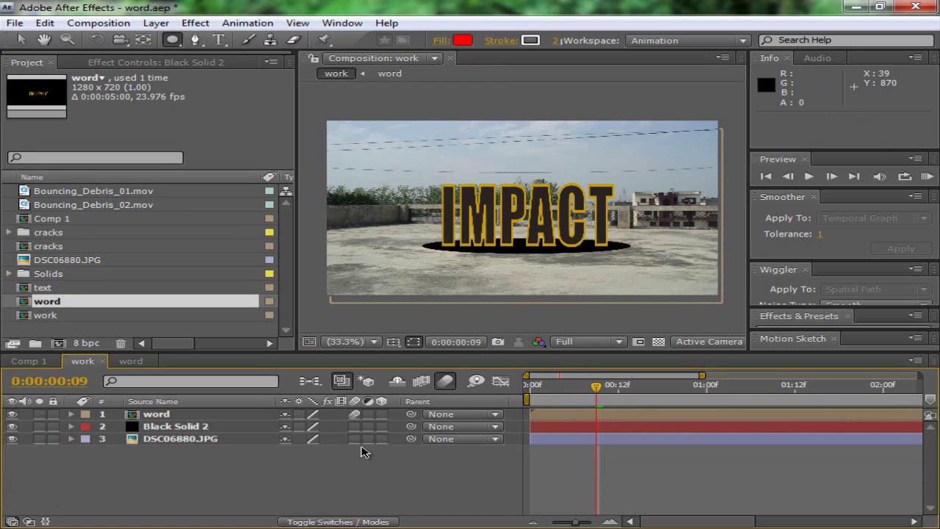
click(206, 426)
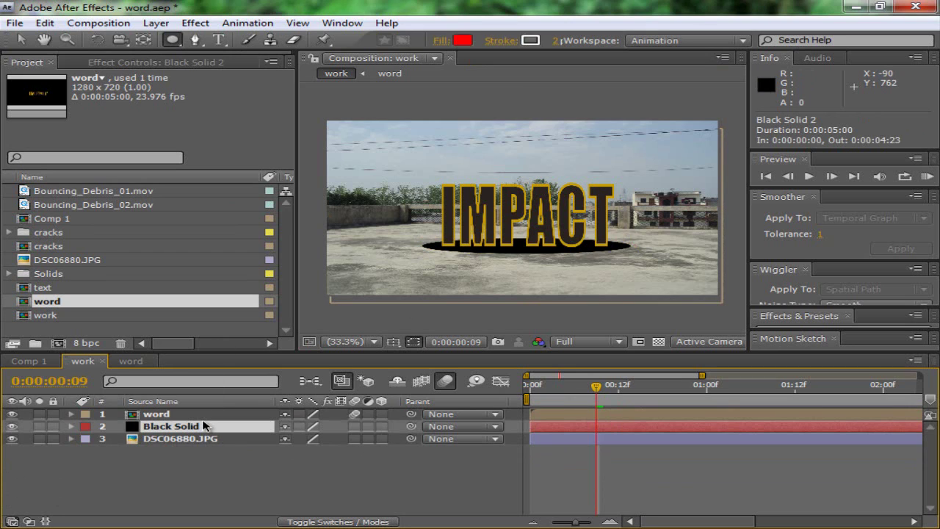
key(m)
key(m)
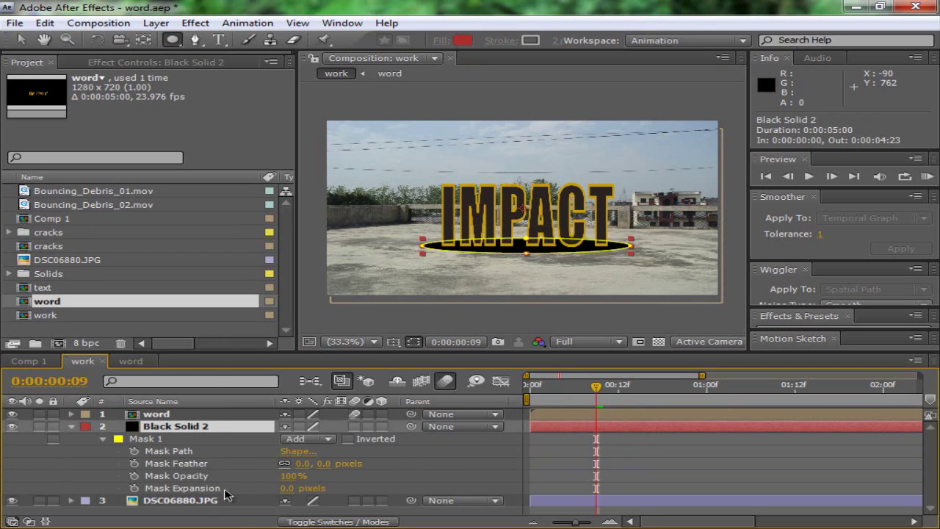
drag(324, 463, 381, 466)
Step: At frame 10, nudge the shadow ellipse slightly lower
key(F2)
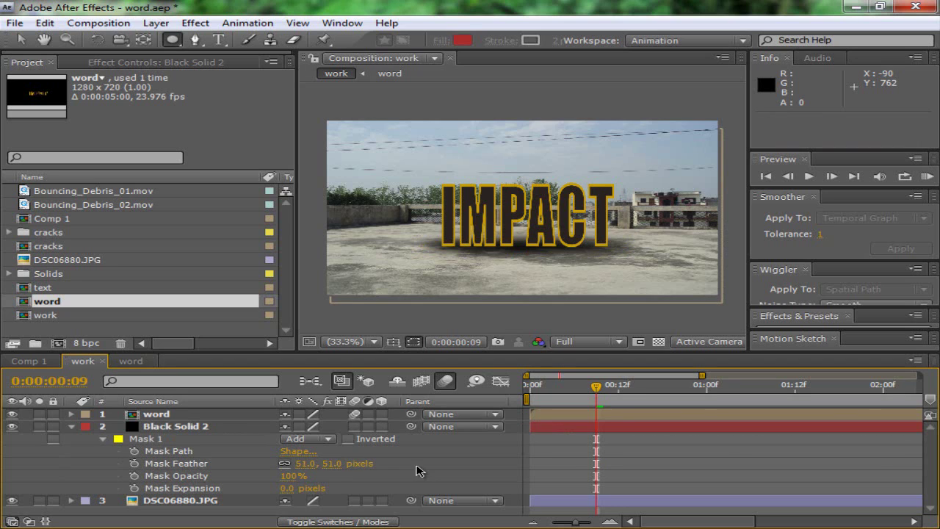
drag(597, 393, 604, 393)
key(v)
drag(494, 249, 494, 252)
key(F2)
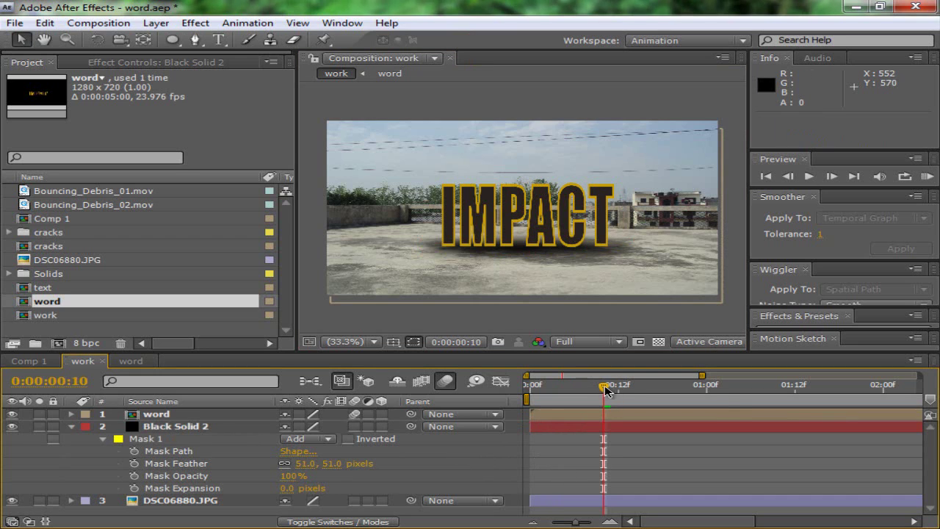
Step: Keyframe Mask Expansion: 0 at frame 8, shrunk to nothing at frame 0, partly grown at frame 5
mouse_move(602, 389)
mouse_down()
mouse_move(573, 389)
mouse_move(606, 387)
mouse_up()
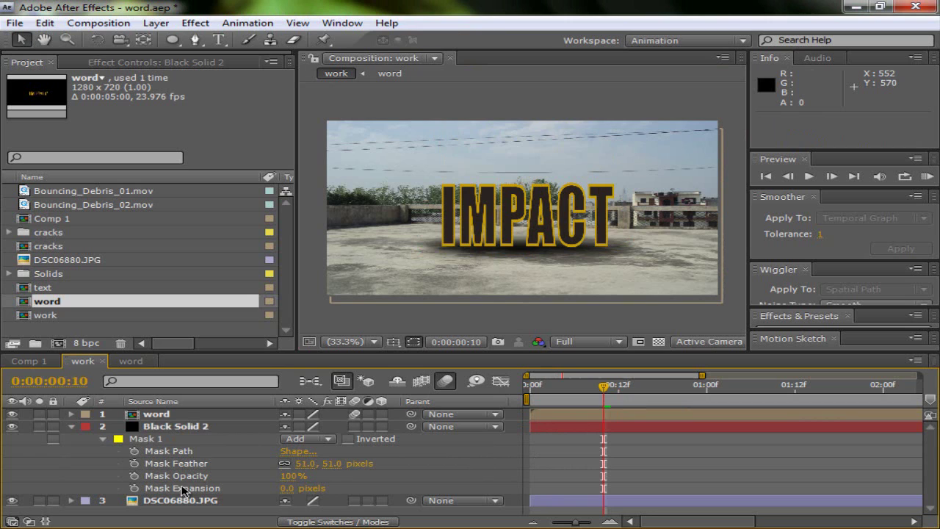
click(134, 488)
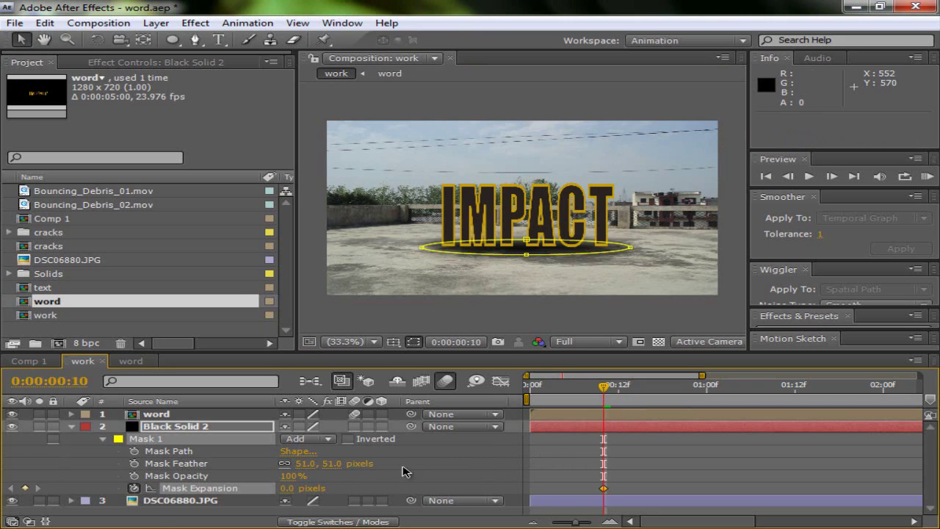
drag(604, 389, 515, 391)
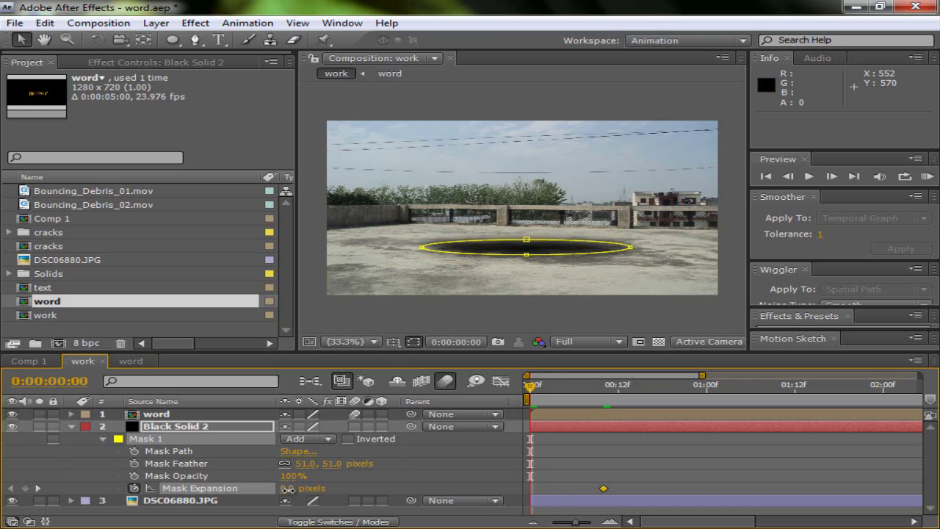
drag(287, 489, 200, 489)
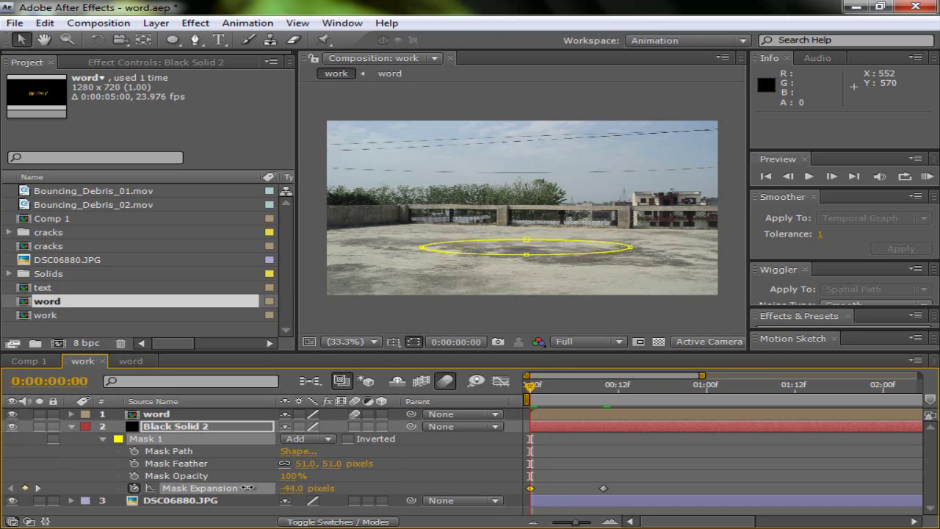
drag(555, 398, 566, 389)
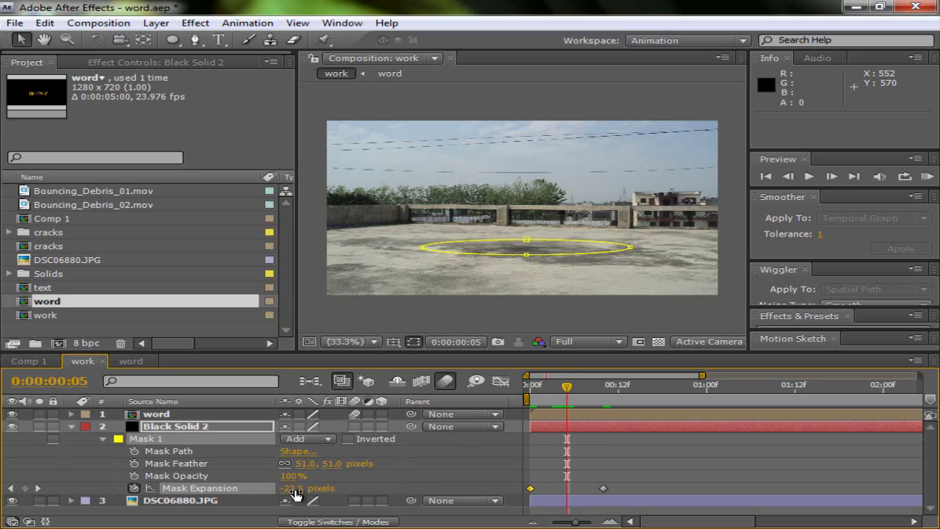
mouse_move(294, 488)
mouse_down()
mouse_move(305, 488)
mouse_move(295, 486)
mouse_up()
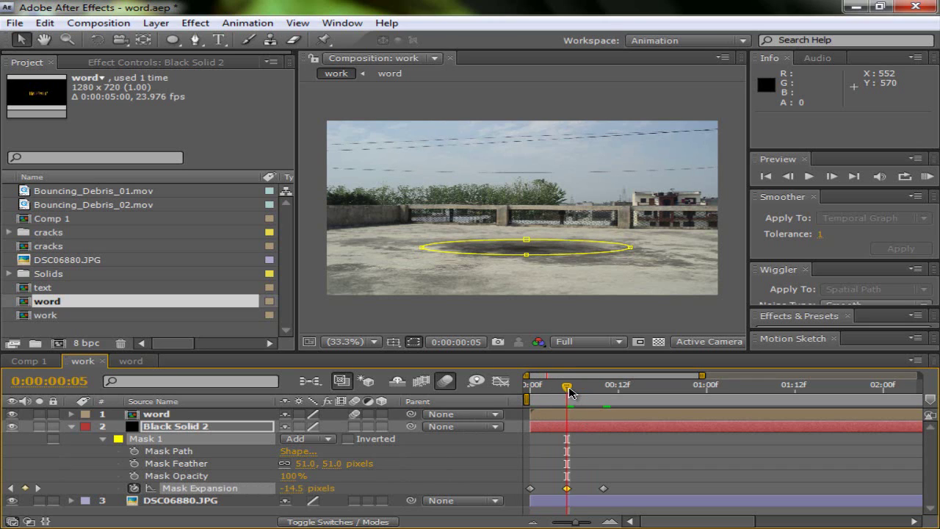
Step: Scrub through the landing to review the shadow growth, then collapse the mask properties
mouse_move(571, 393)
mouse_down()
mouse_move(585, 393)
mouse_move(576, 393)
mouse_up()
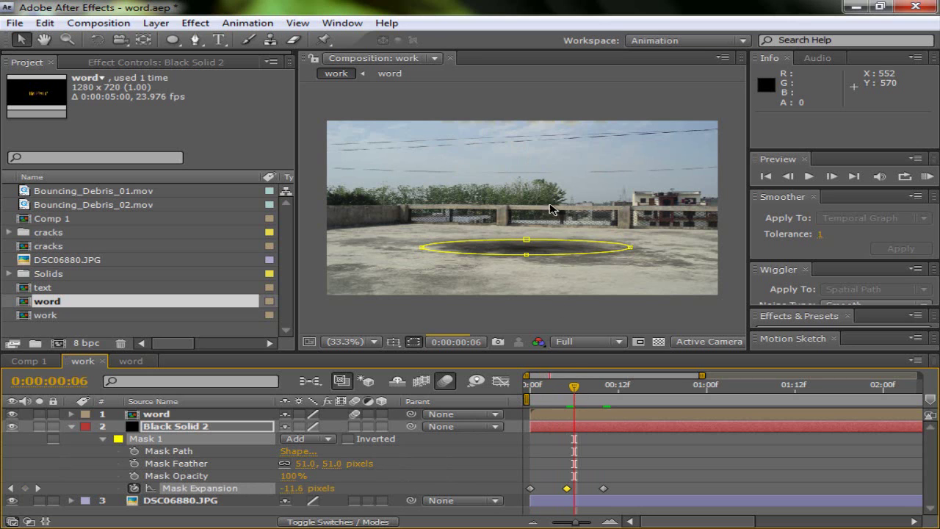
drag(575, 393, 598, 393)
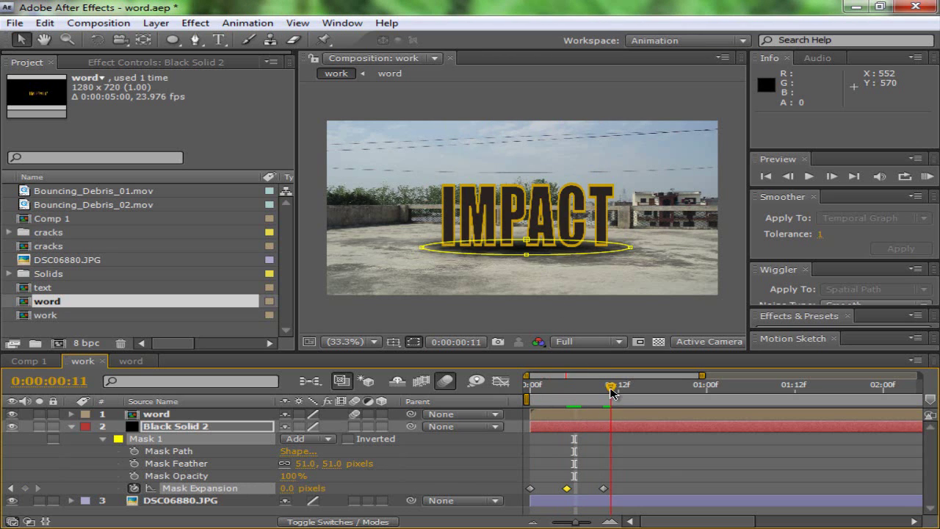
mouse_move(612, 393)
mouse_down()
mouse_move(531, 391)
mouse_move(615, 398)
mouse_up()
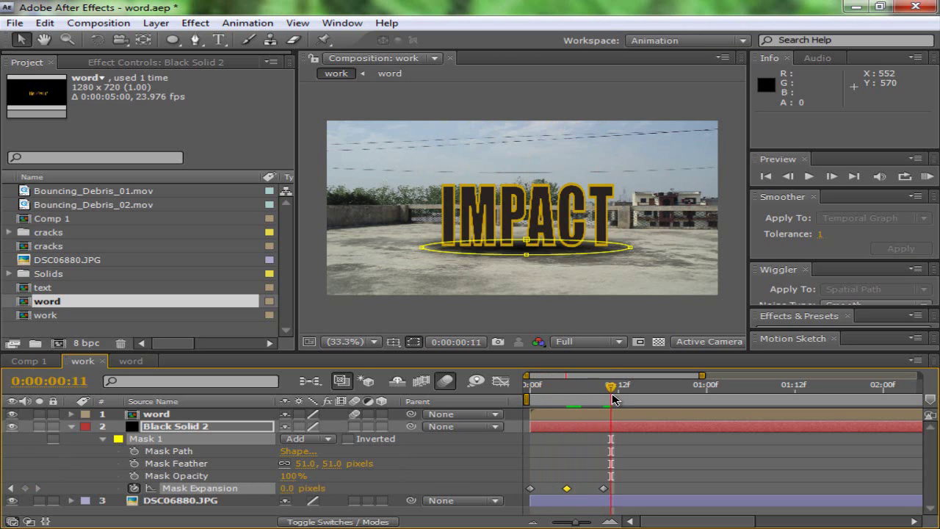
click(560, 462)
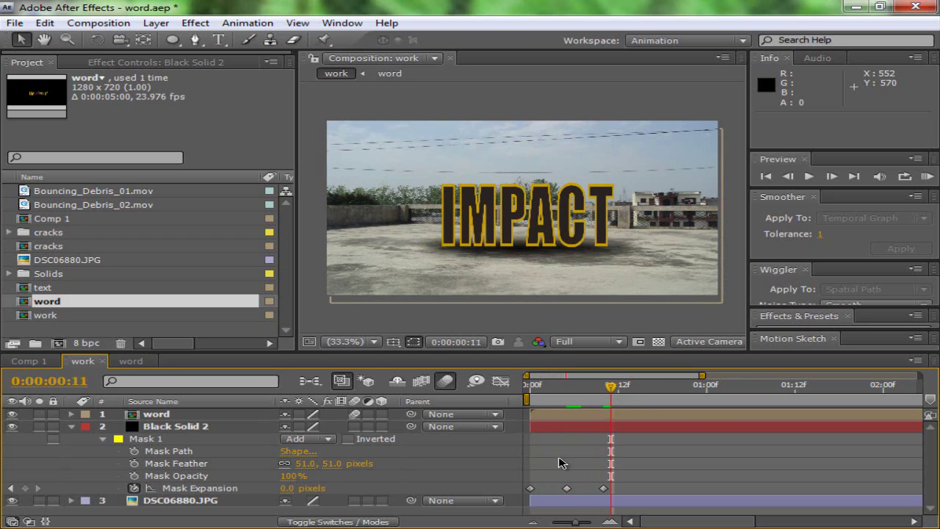
click(72, 426)
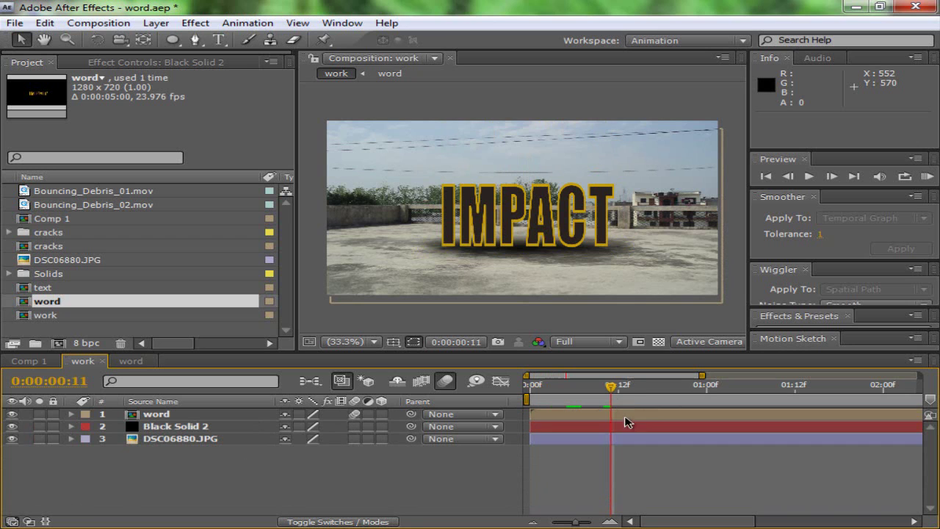
mouse_move(615, 399)
mouse_down()
mouse_move(624, 387)
mouse_move(611, 390)
mouse_up()
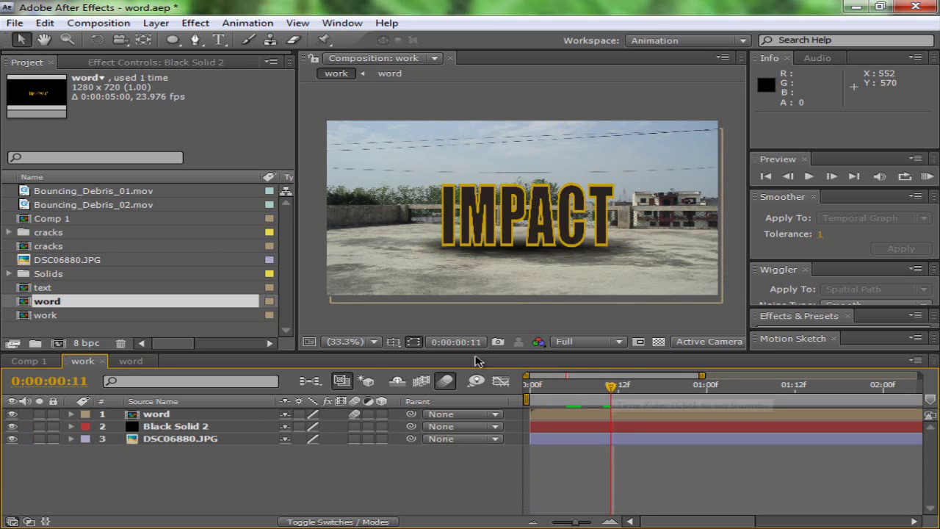
Step: Create a new composition named 'cracks'
click(98, 23)
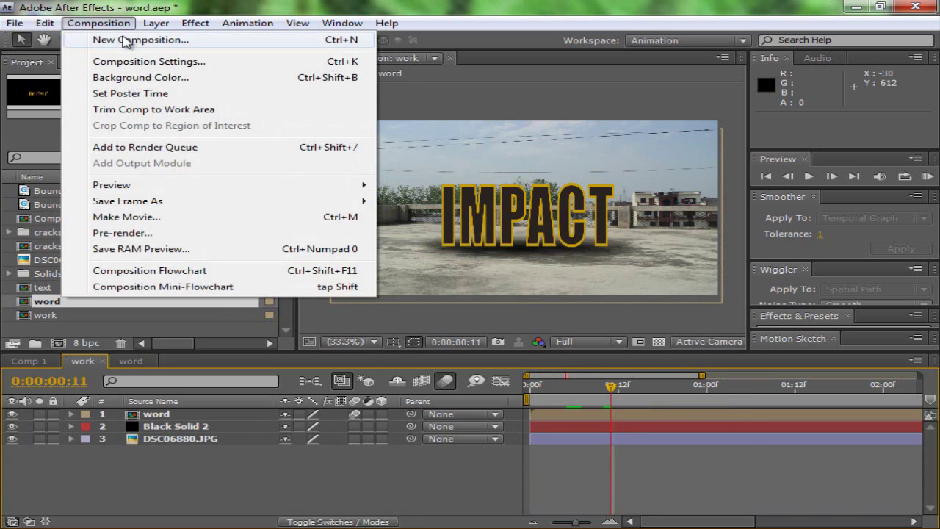
click(157, 40)
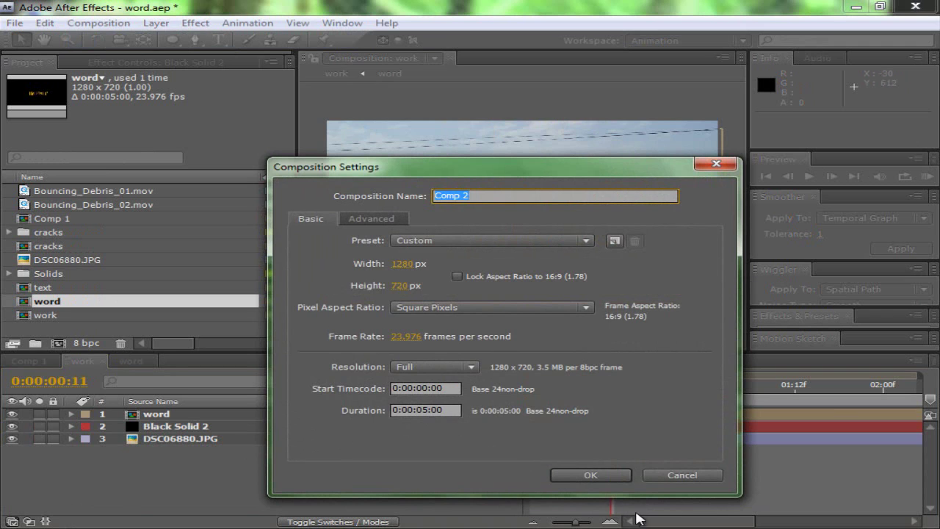
text(cracks)
key(Return)
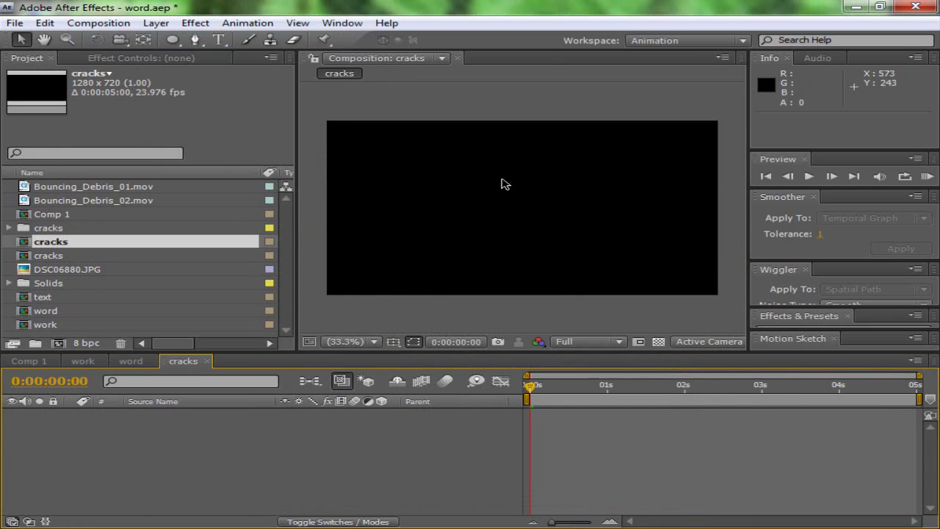
Step: Add Ground_Crack_01.jpg and Ground_Crack_02.jpg to cracks and fit them to the comp
click(9, 228)
click(110, 203)
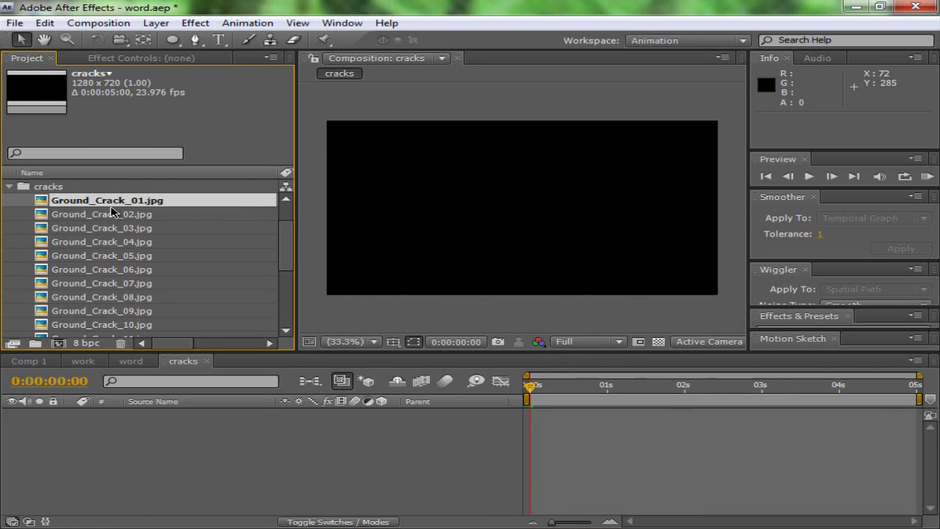
key(shift+Down)
drag(103, 206, 514, 221)
right_click(512, 232)
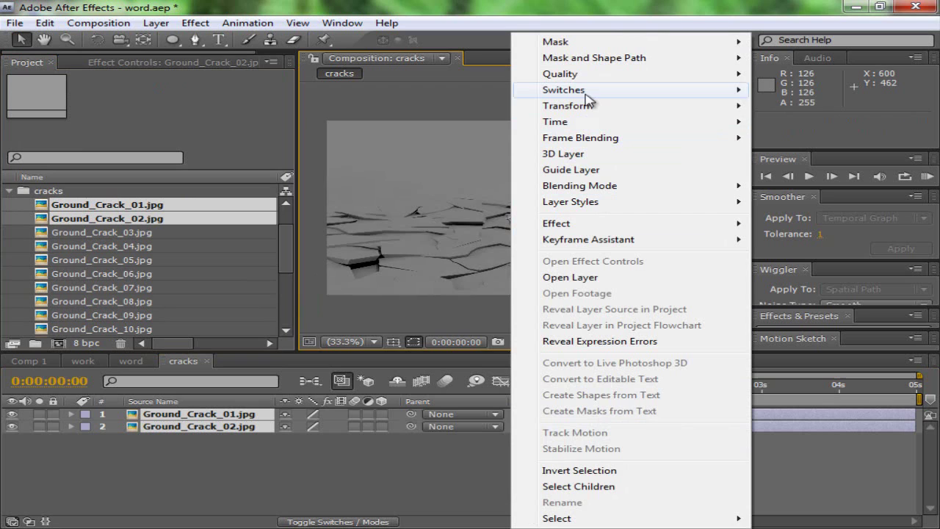
mouse_move(531, 107)
click(343, 285)
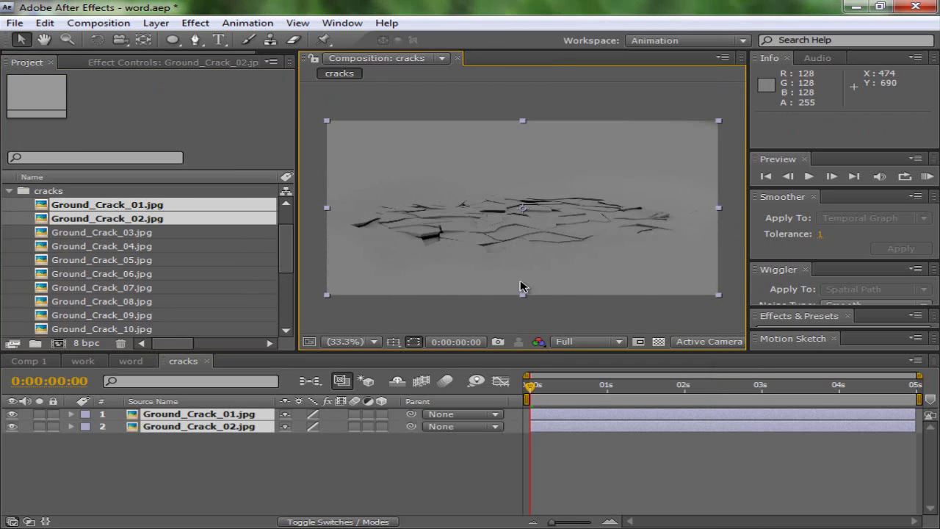
Step: Set both crack layers' blending mode to Overlay
click(233, 419)
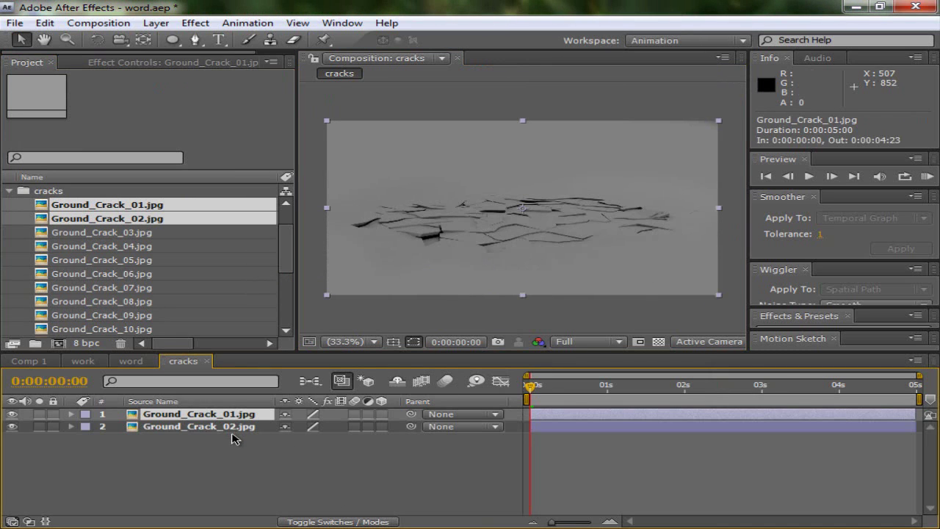
shift+click(232, 432)
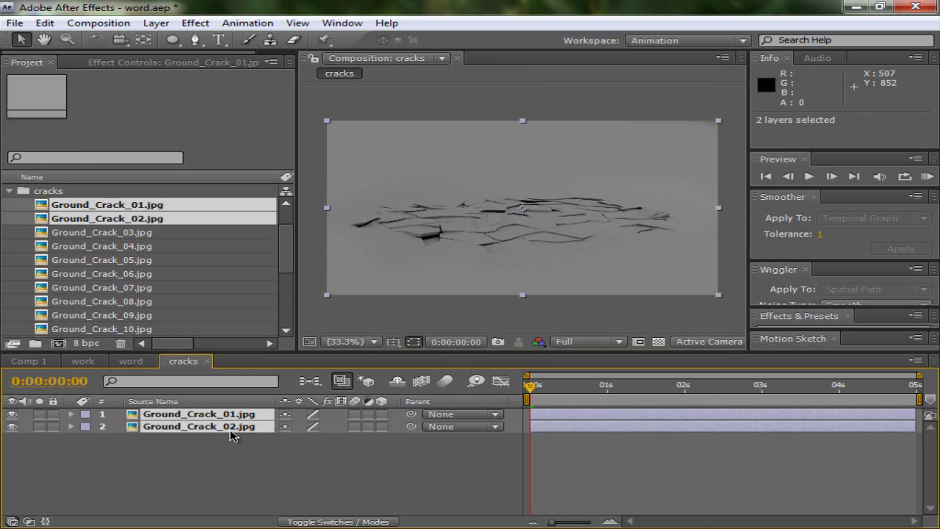
key(F4)
click(318, 414)
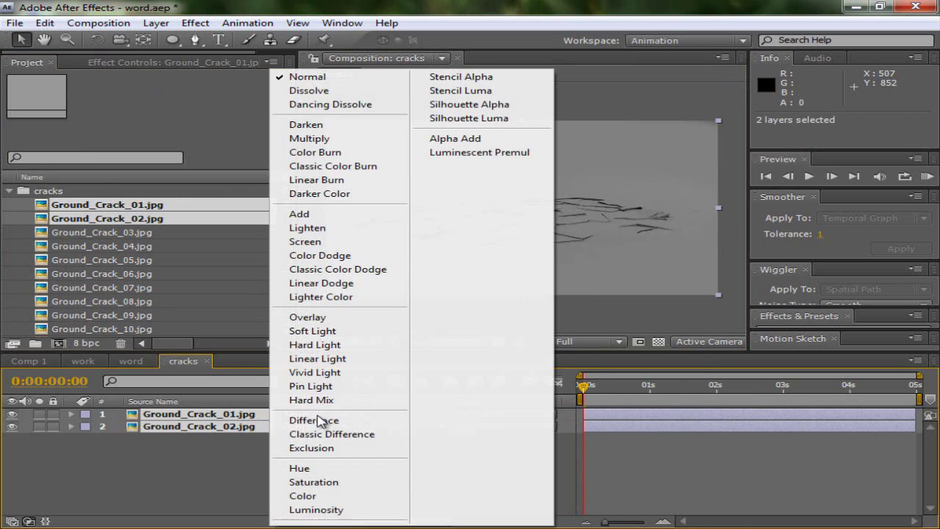
click(318, 321)
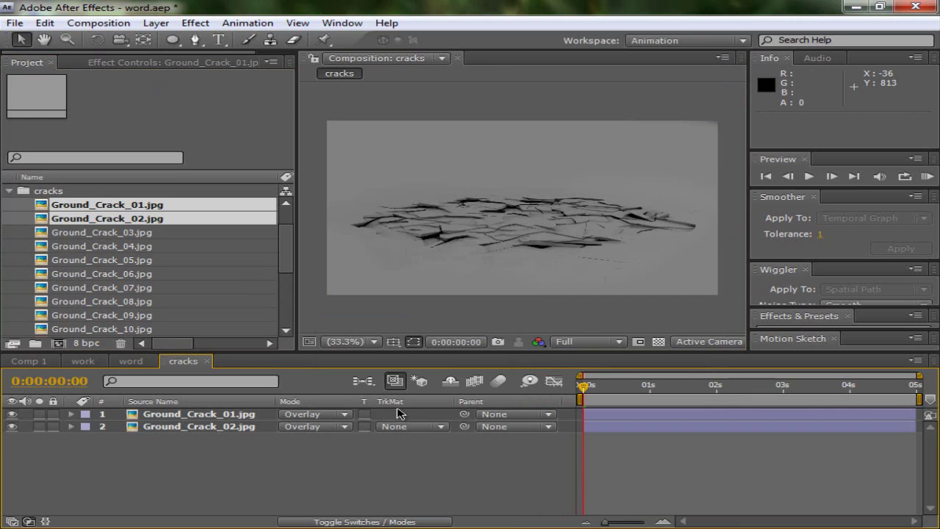
Step: In work, add the cracks composition below the word layer
click(88, 361)
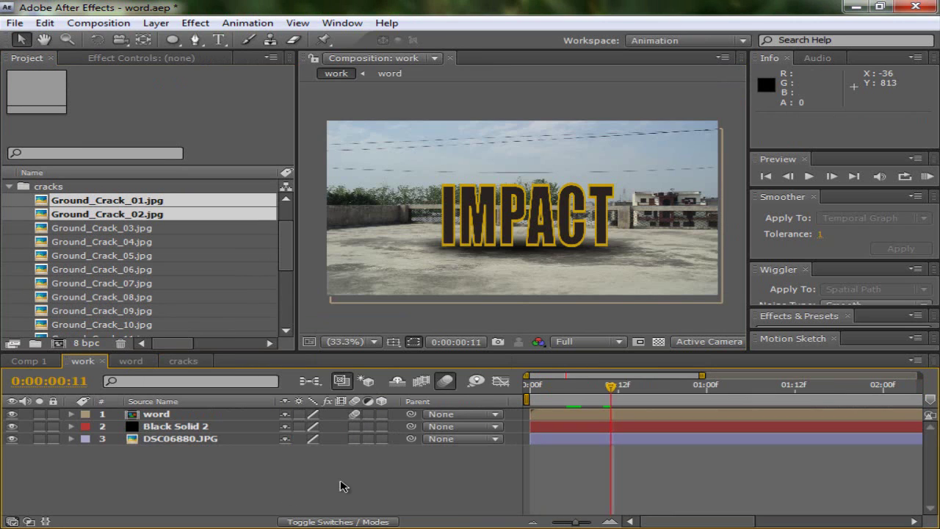
click(182, 416)
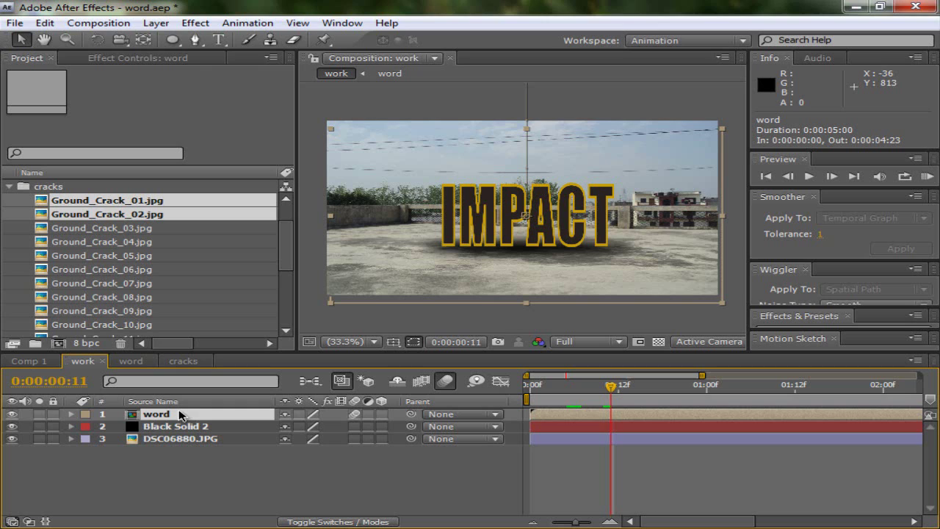
click(7, 187)
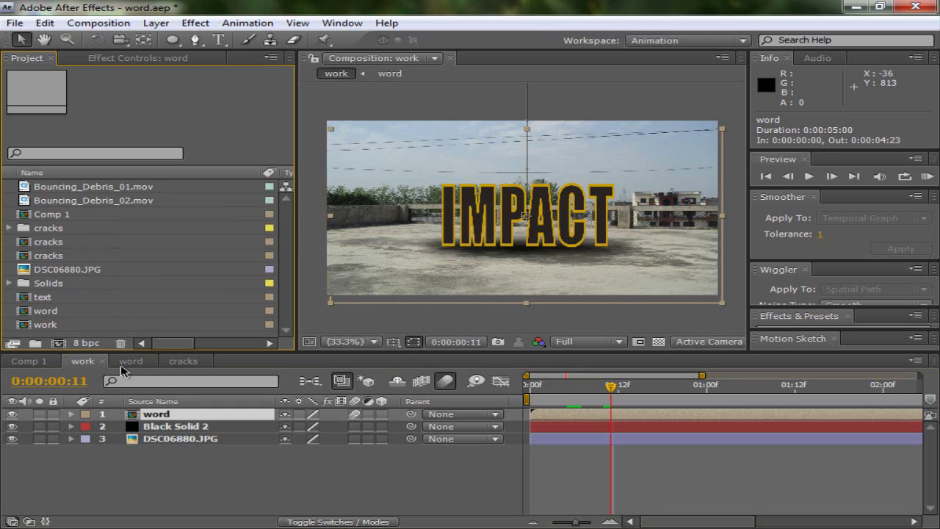
drag(50, 241, 172, 425)
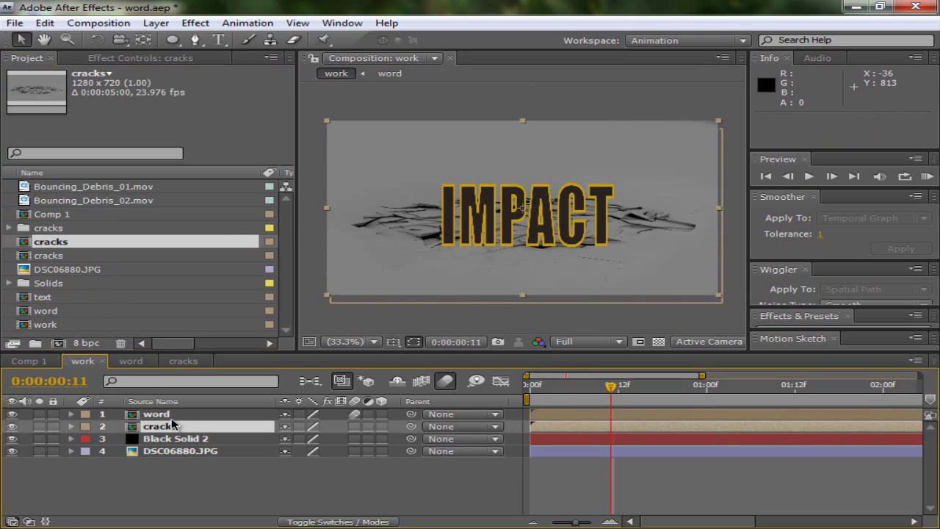
Step: Enable Collapse Transformations and position the cracks lower beneath IMPACT
click(299, 426)
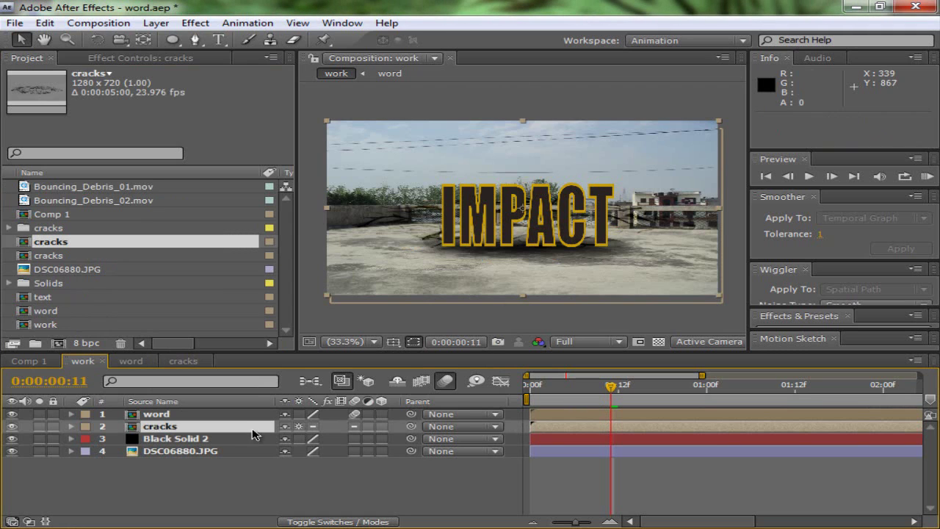
click(299, 427)
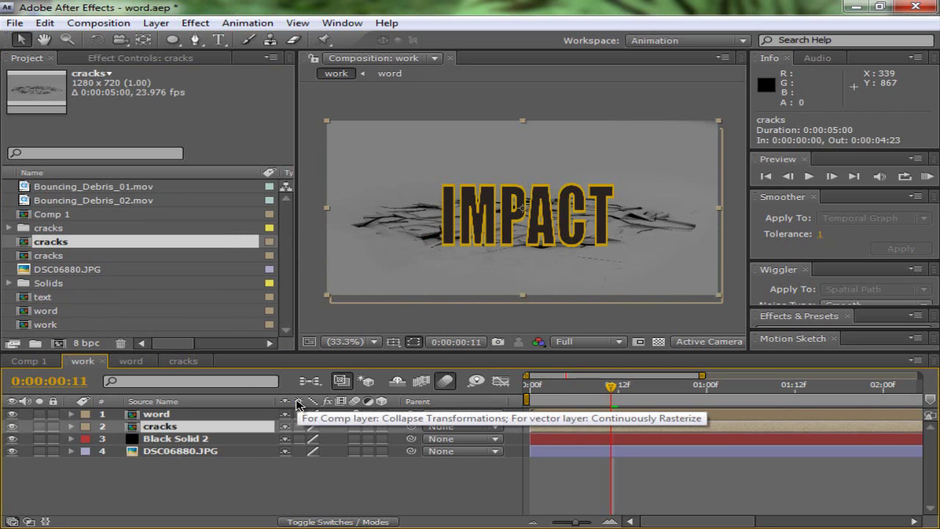
click(299, 427)
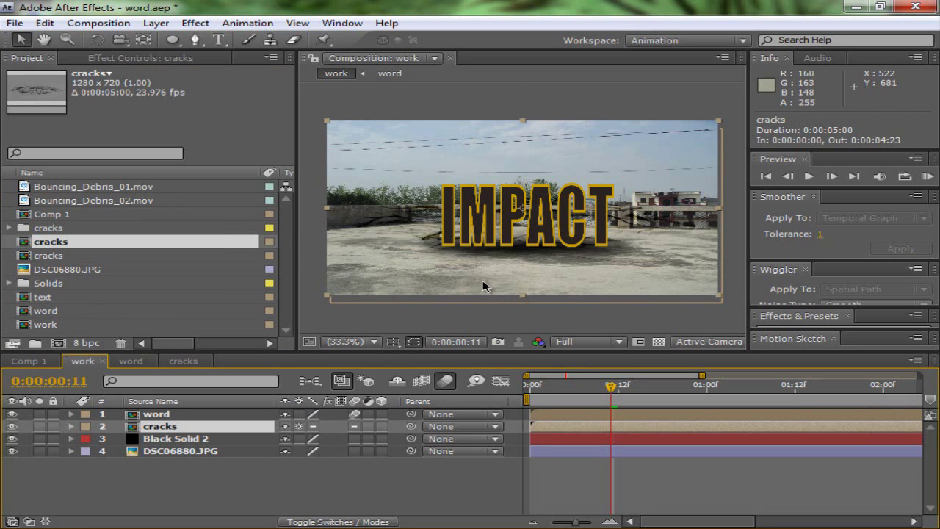
mouse_move(485, 285)
mouse_down()
mouse_move(496, 308)
mouse_move(485, 309)
mouse_move(504, 283)
mouse_up()
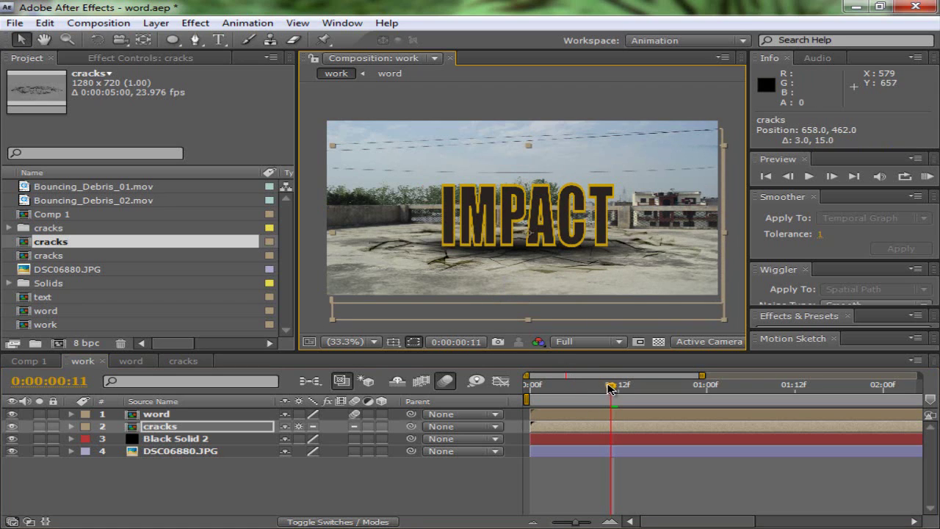
mouse_move(610, 388)
mouse_down()
mouse_move(582, 388)
mouse_move(596, 379)
mouse_up()
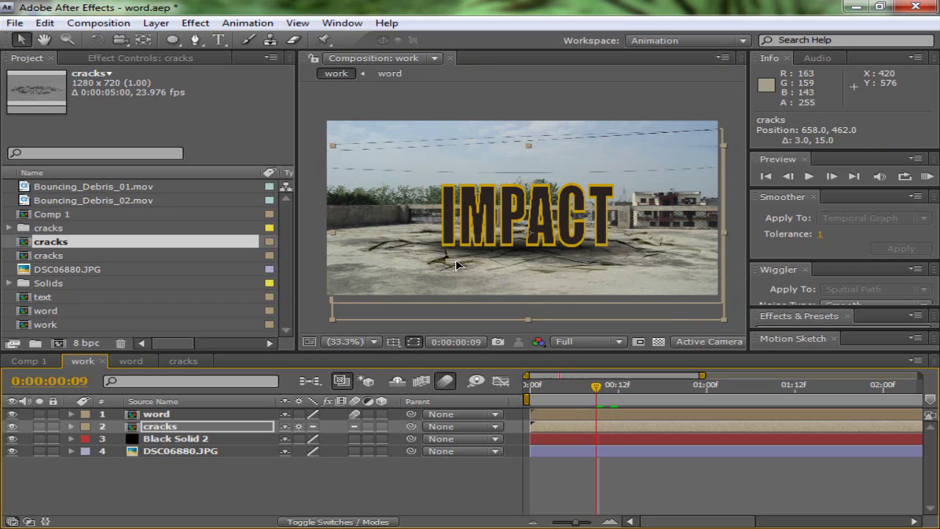
drag(456, 260, 455, 269)
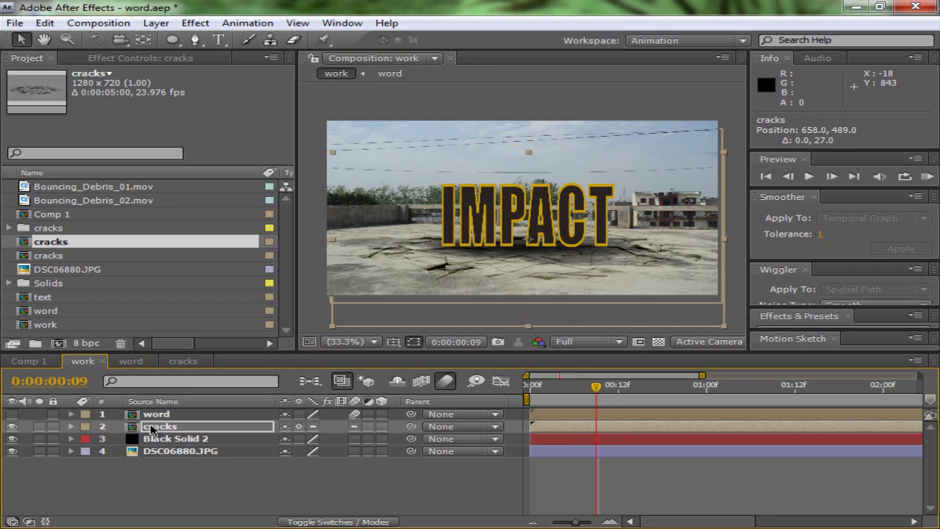
Step: Hide the word layer and trace a Pen mask along the crater's top edge
click(12, 415)
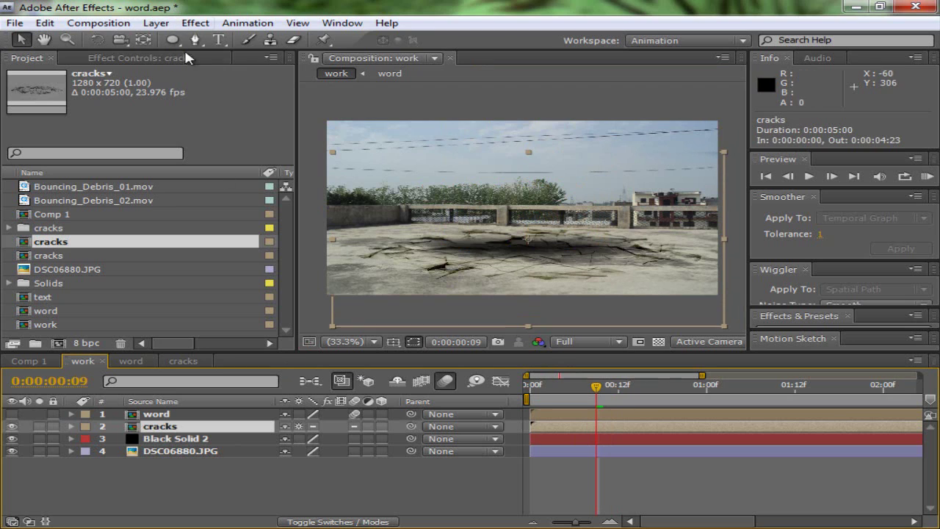
key(g)
click(438, 233)
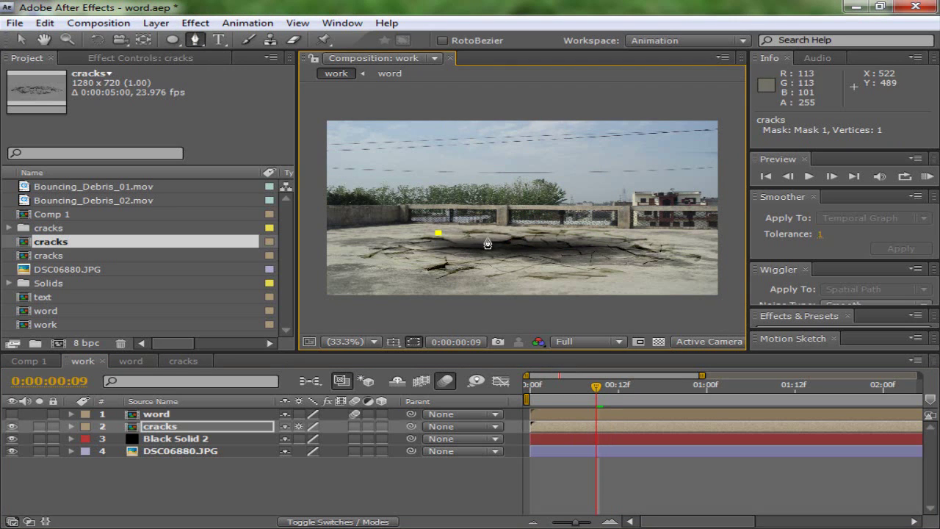
click(487, 237)
click(495, 226)
click(519, 235)
click(566, 235)
click(585, 243)
click(602, 238)
click(613, 238)
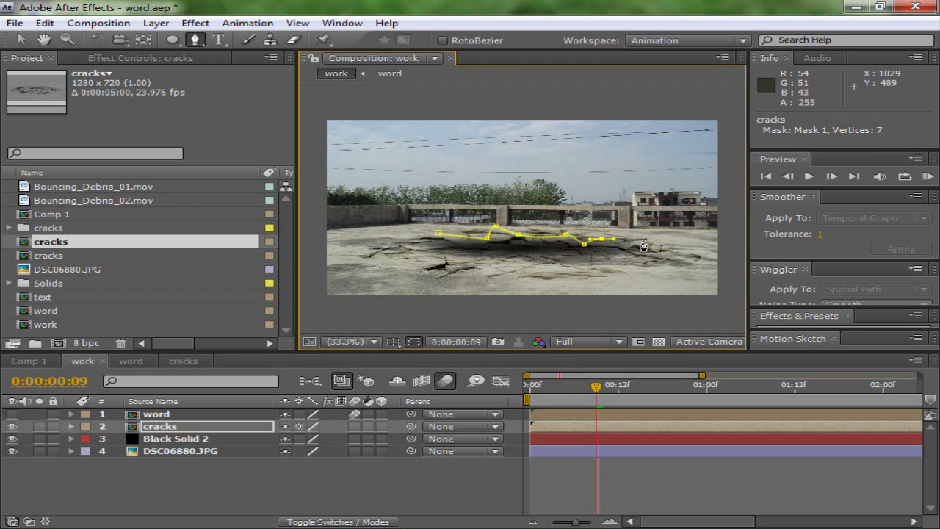
click(643, 239)
click(652, 256)
Step: Close the mask around the crater's lower and left edges, then open the cracks blend modes
click(631, 257)
click(610, 268)
click(581, 263)
click(536, 275)
click(481, 262)
click(446, 264)
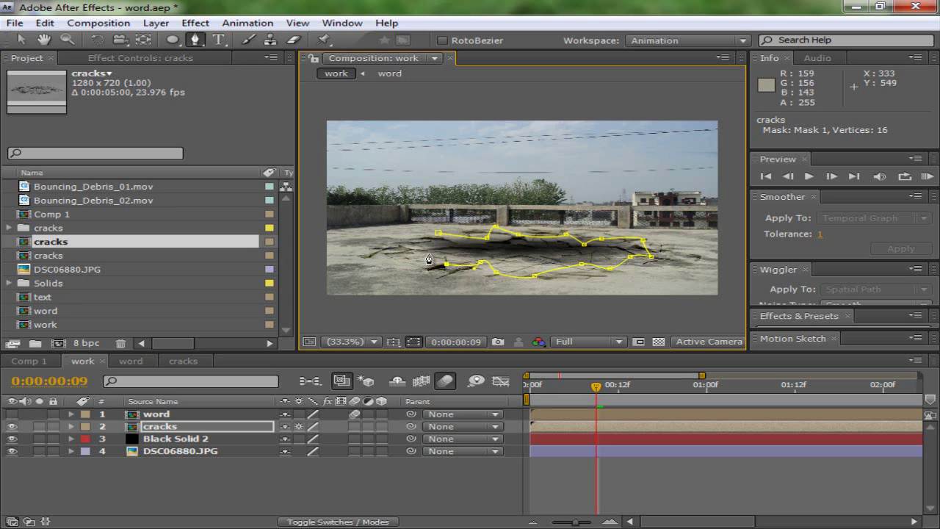
click(428, 254)
click(385, 255)
click(398, 239)
click(425, 243)
click(438, 233)
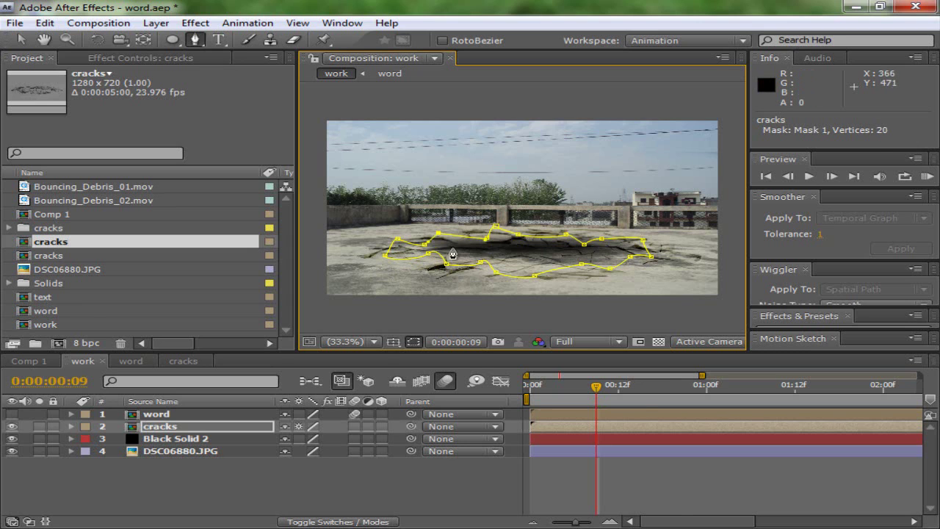
key(F4)
click(345, 427)
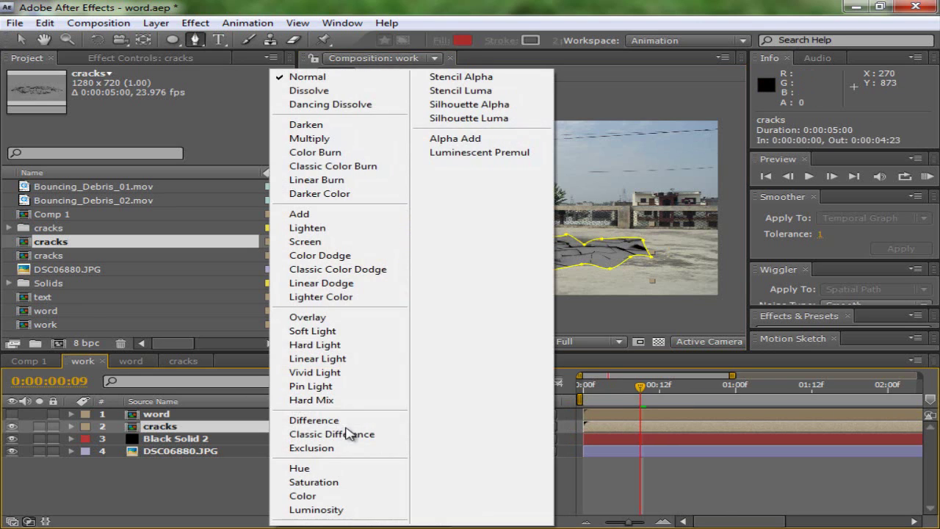
Step: Set the cracks layer to Overlay and start keyframing Mask 1's Mask Expansion
click(342, 317)
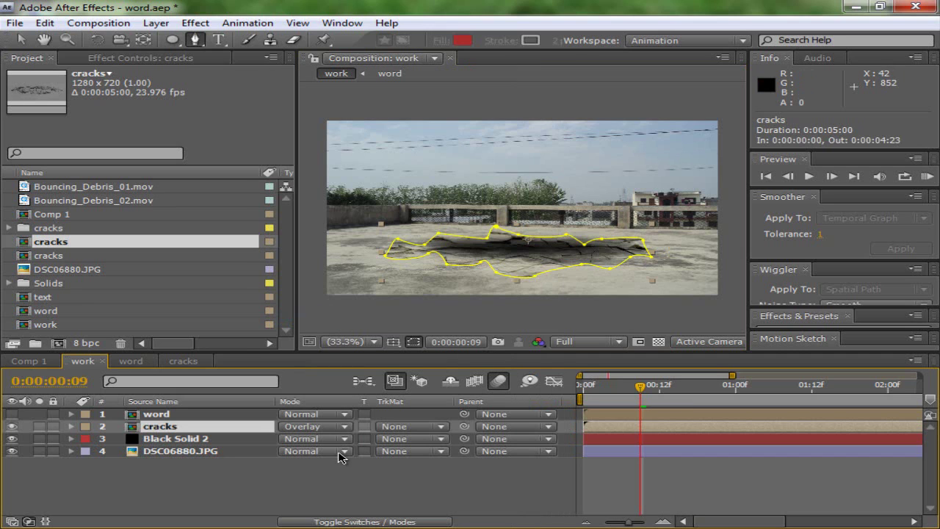
click(213, 428)
key(m)
key(m)
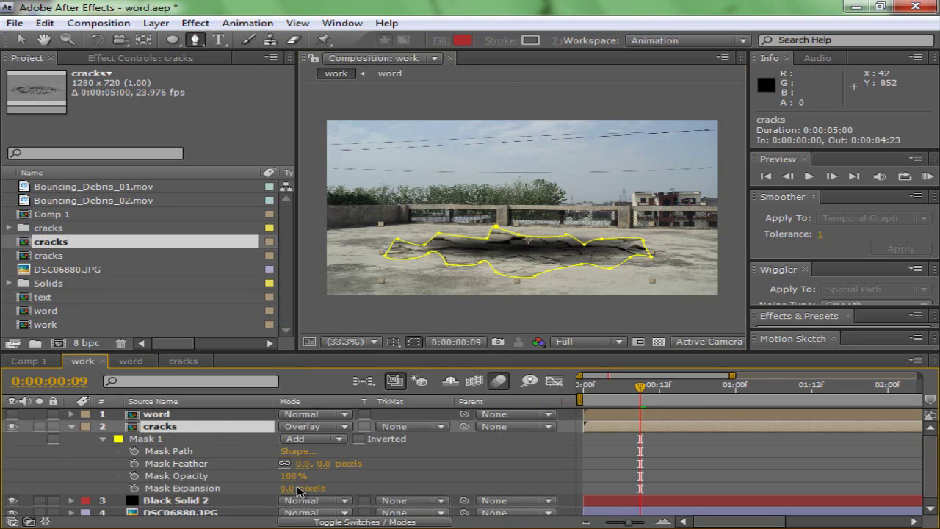
click(134, 488)
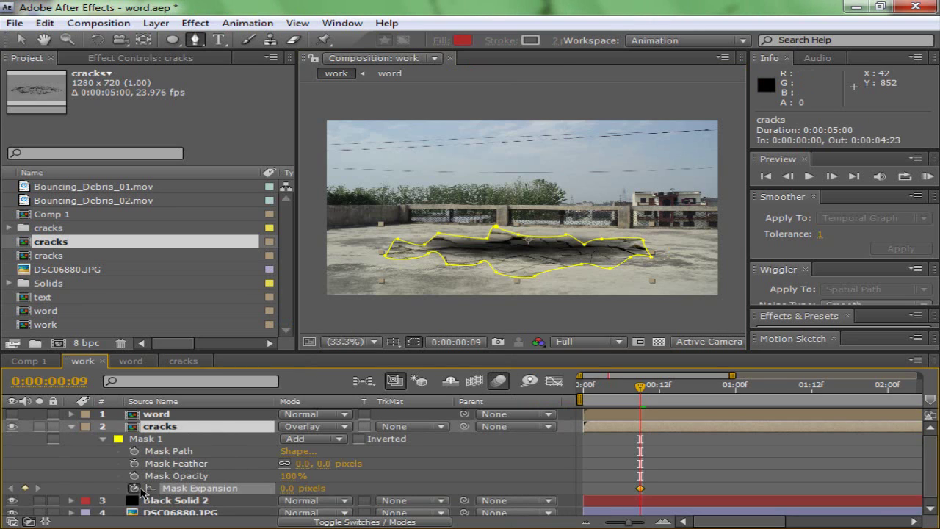
drag(641, 388, 615, 387)
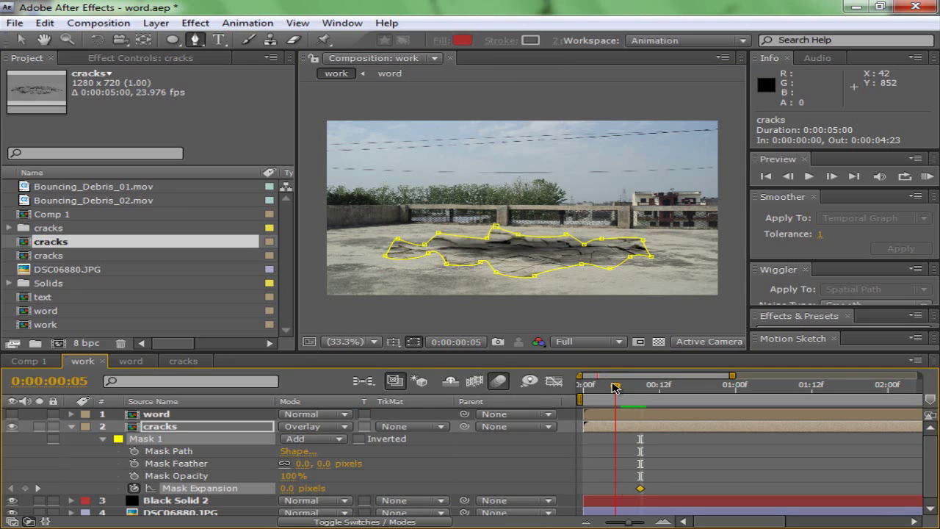
Step: Keyframe the cracks Mask Expansion from -91 px to 106 px one frame later
drag(289, 488, 254, 489)
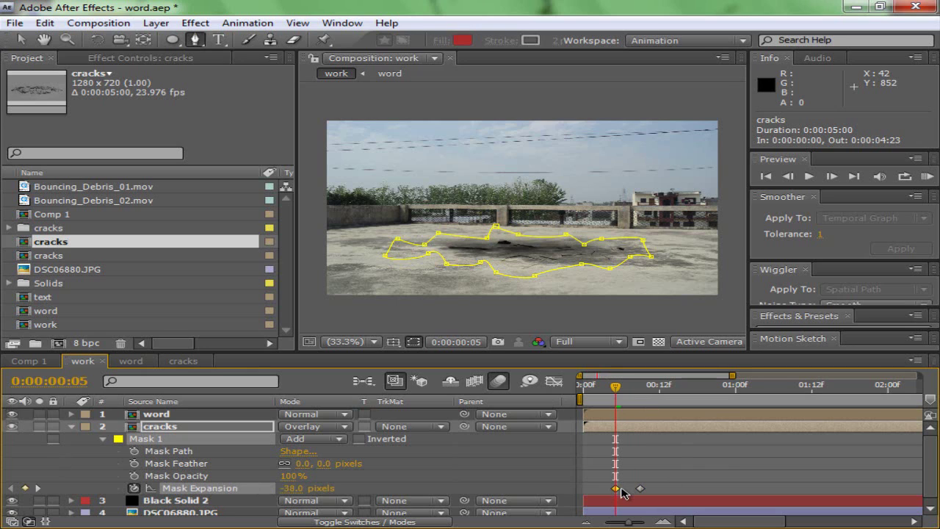
key(Delete)
drag(616, 388, 639, 390)
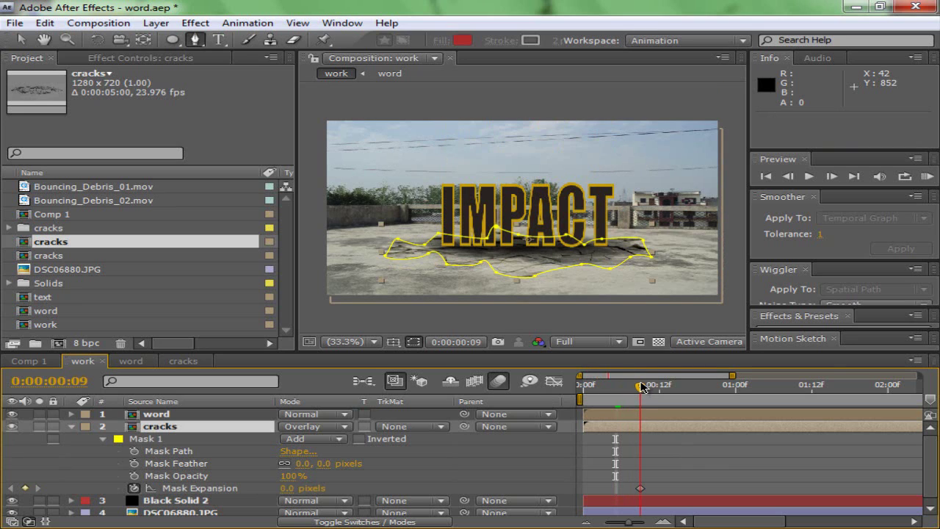
drag(640, 488, 660, 489)
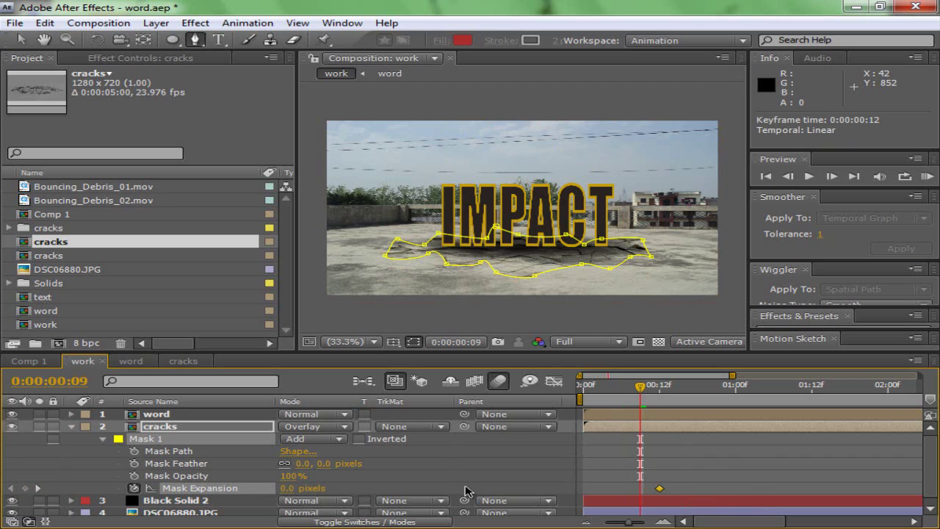
drag(283, 490, 193, 488)
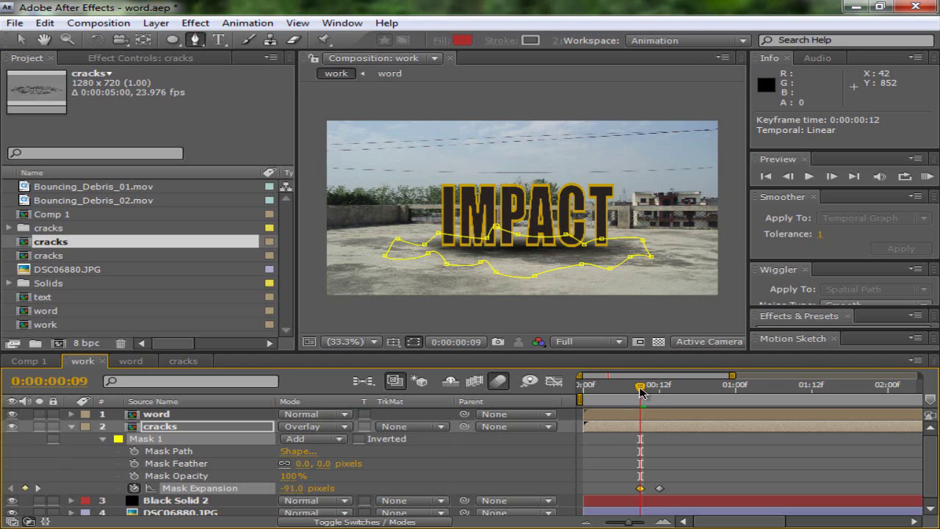
drag(640, 392, 659, 384)
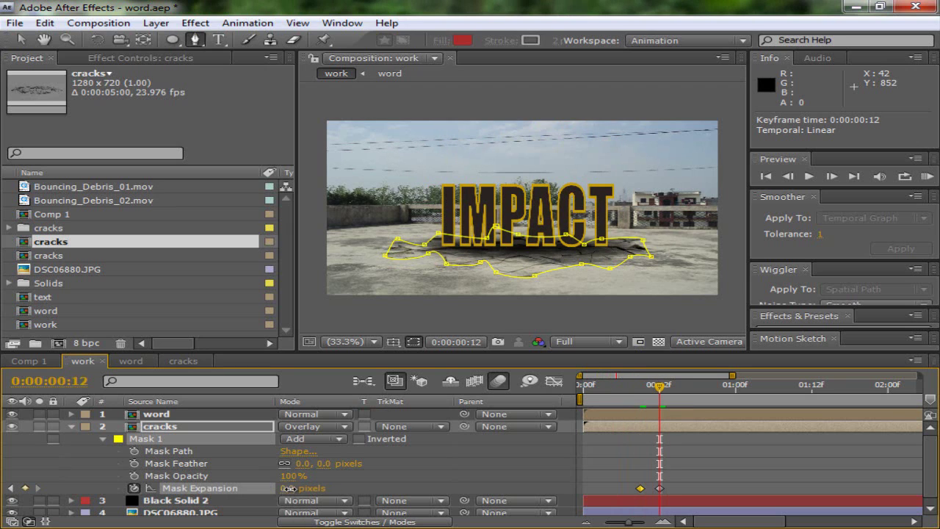
drag(289, 488, 379, 484)
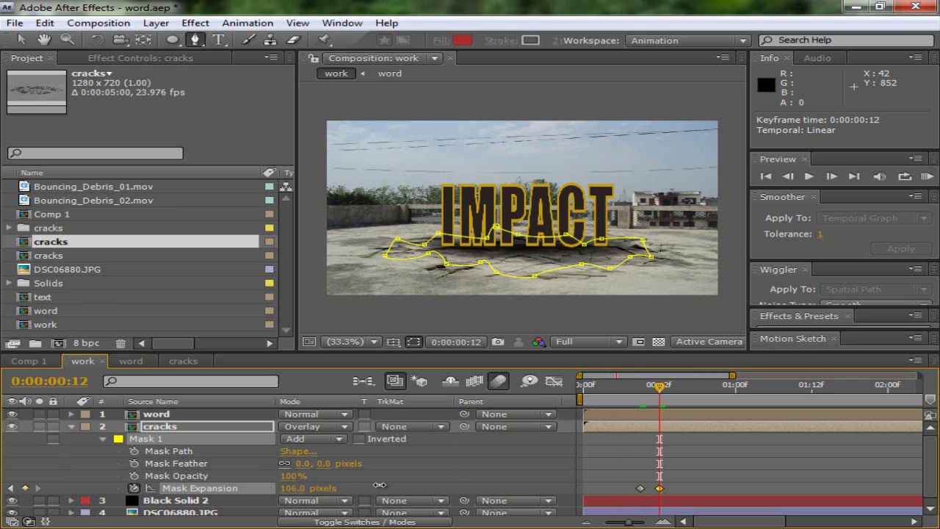
Step: Hide the mask outlines and RAM-preview the cracks spreading on impact
key(F2)
key(KP_0)
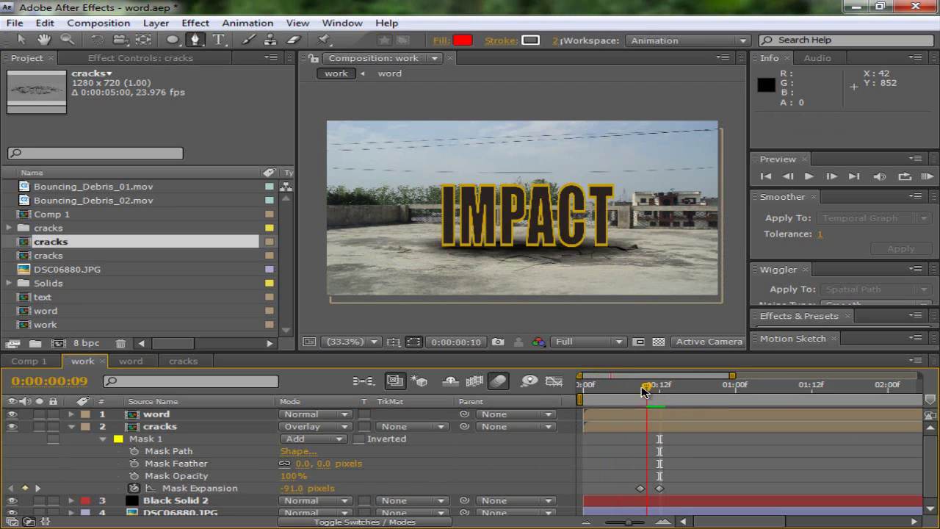
key(space)
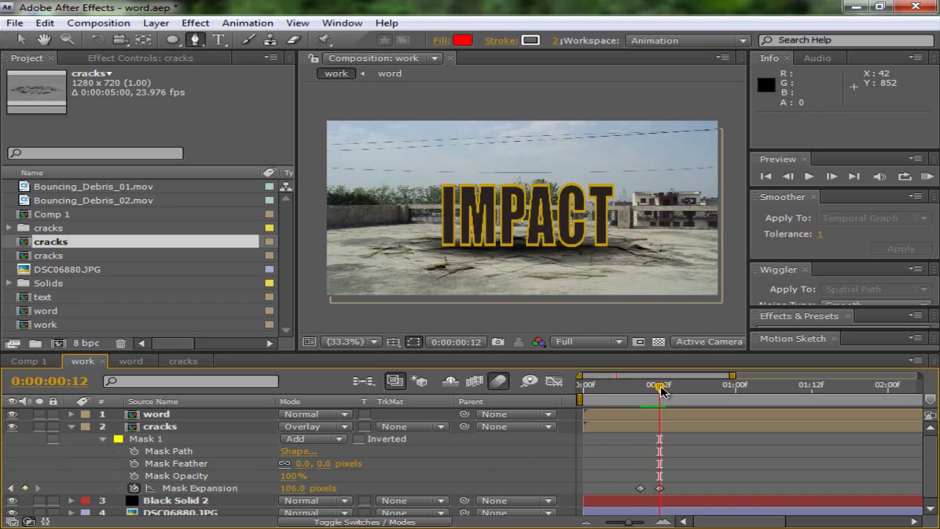
drag(661, 390, 603, 401)
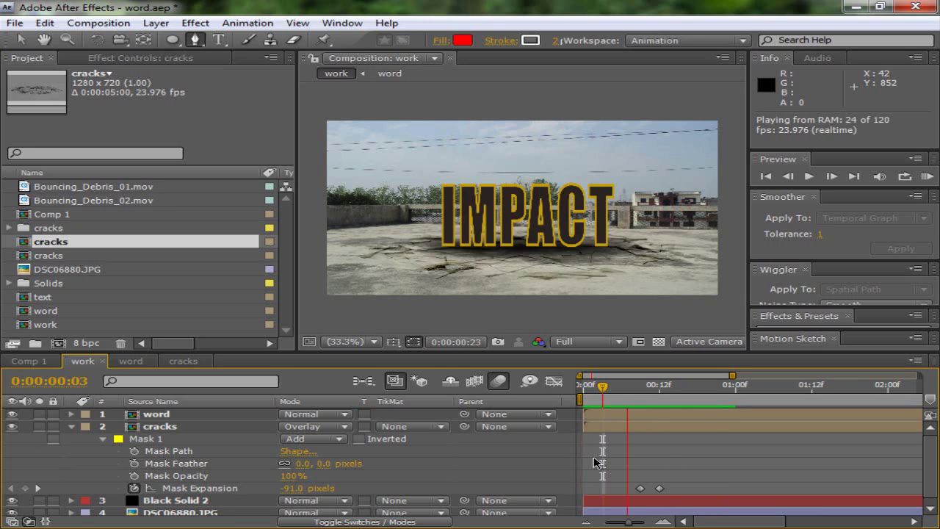
click(659, 458)
drag(637, 385, 660, 385)
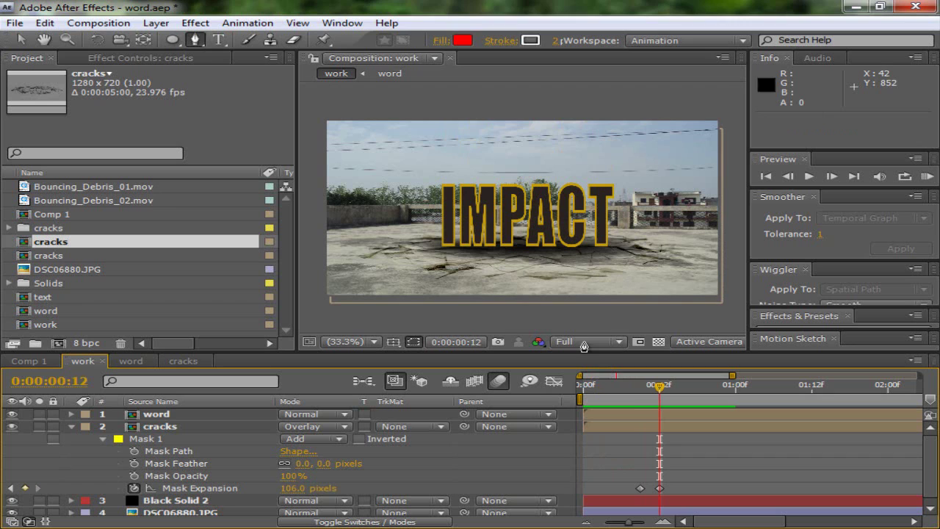
click(29, 360)
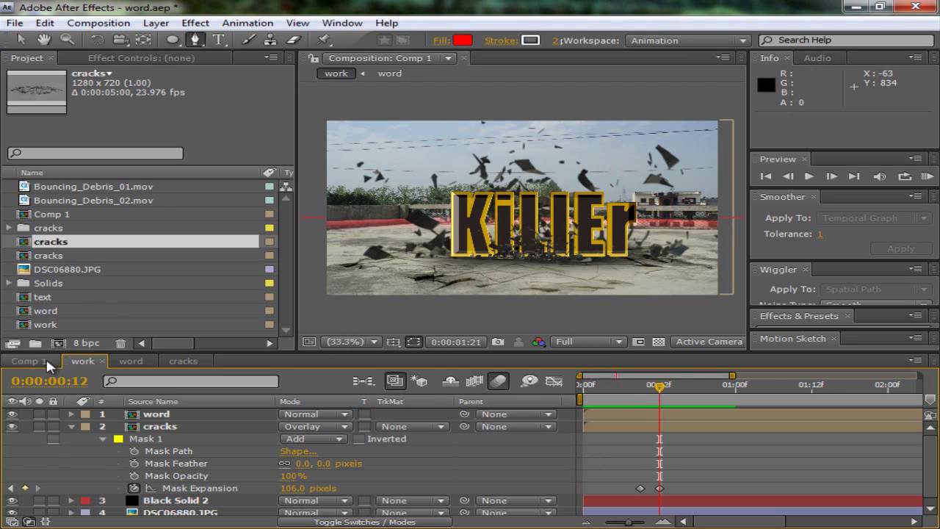
click(82, 361)
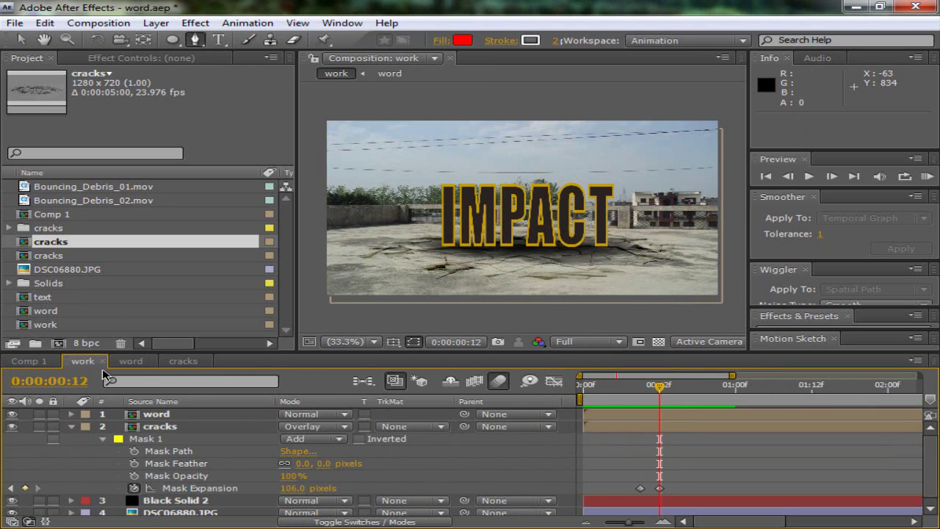
click(72, 427)
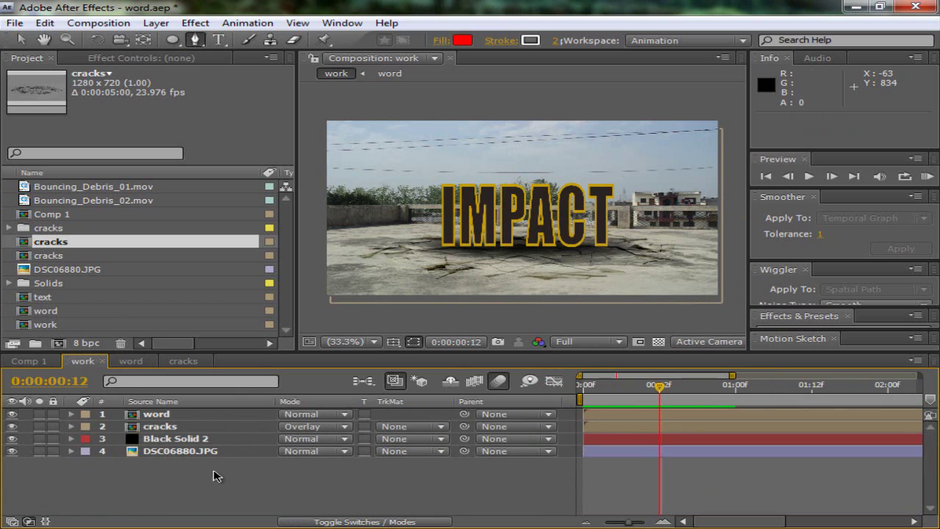
Step: Drop Bouncing_Debris_01.mov into the work composition and move it up slightly
click(51, 202)
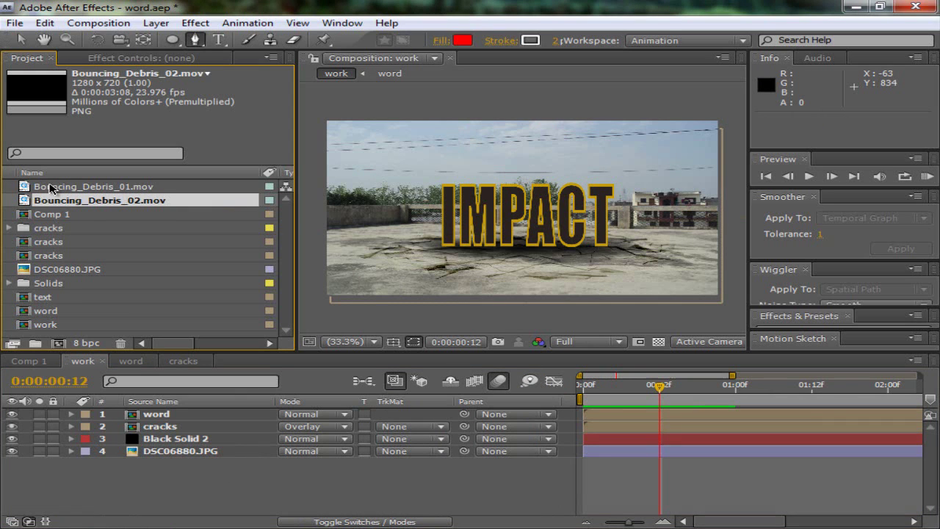
drag(54, 190, 524, 221)
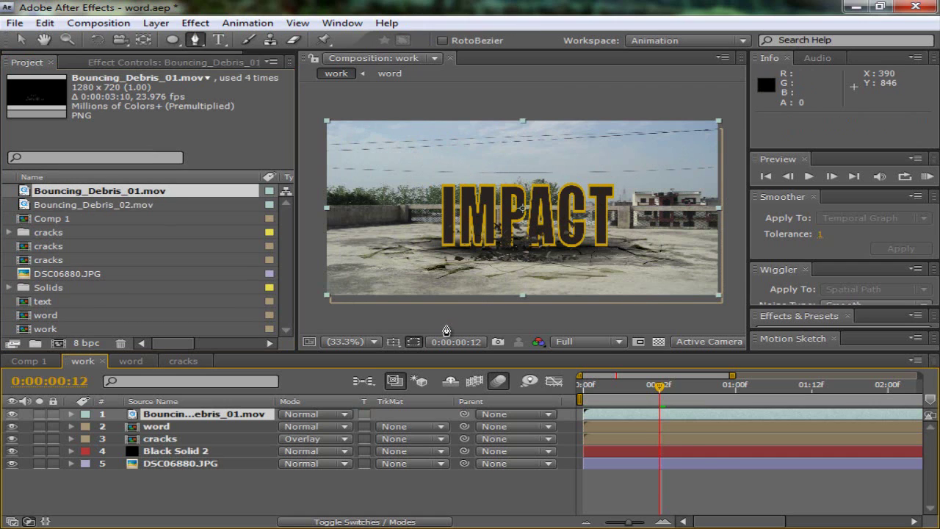
click(20, 39)
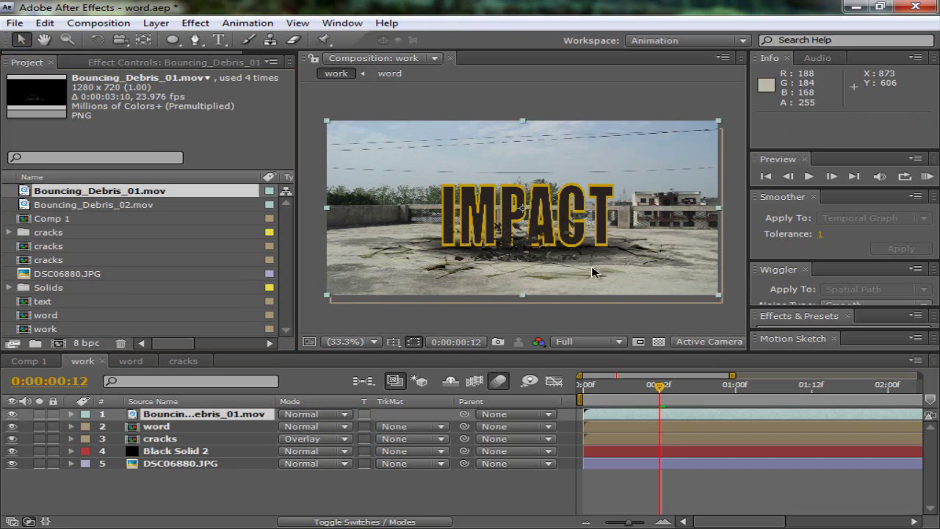
mouse_move(527, 259)
mouse_down()
mouse_move(523, 237)
mouse_move(525, 246)
mouse_up()
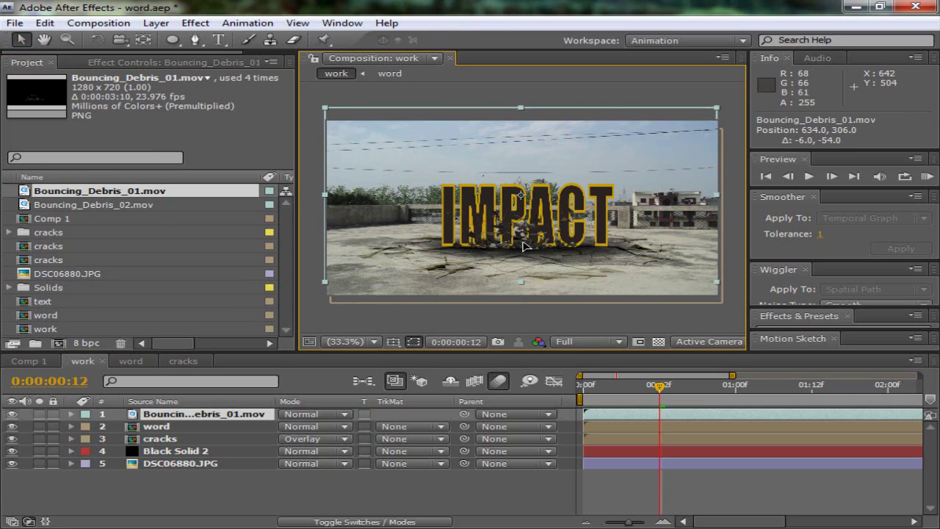
key(Return)
Step: Scale the debris clip to 162%, then check the word's drop around frame 6
key(s)
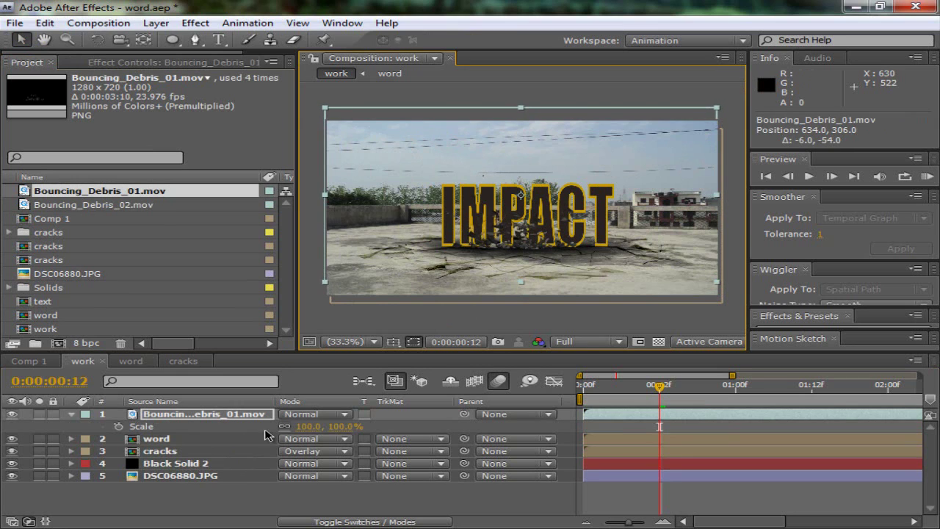
drag(339, 432, 518, 245)
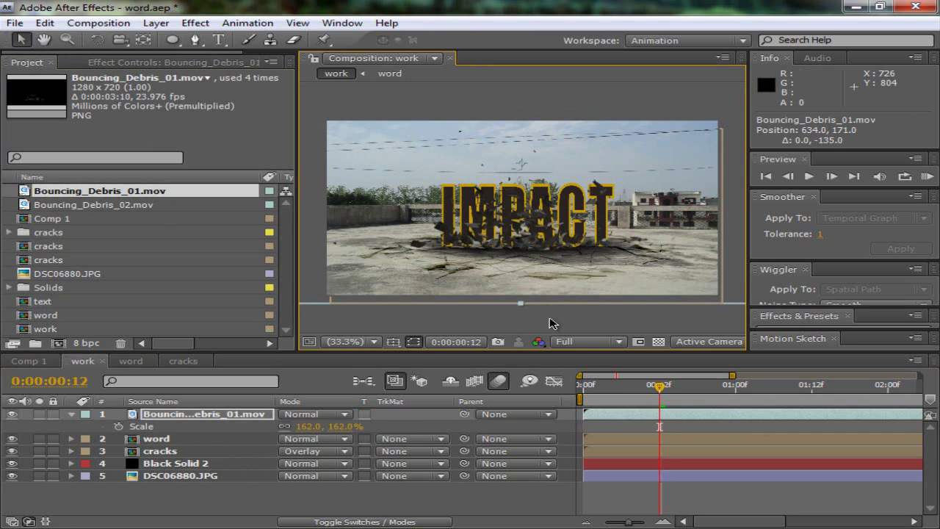
click(663, 446)
key(p)
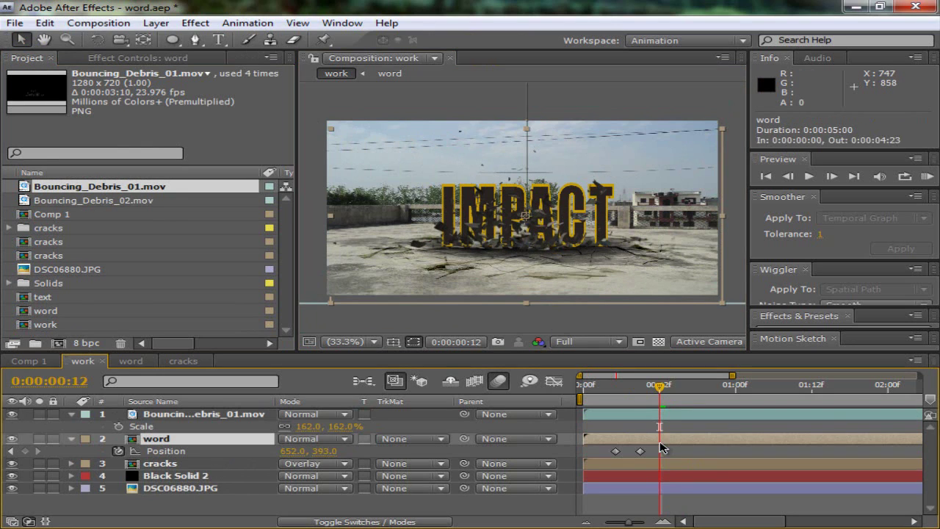
drag(649, 393, 694, 399)
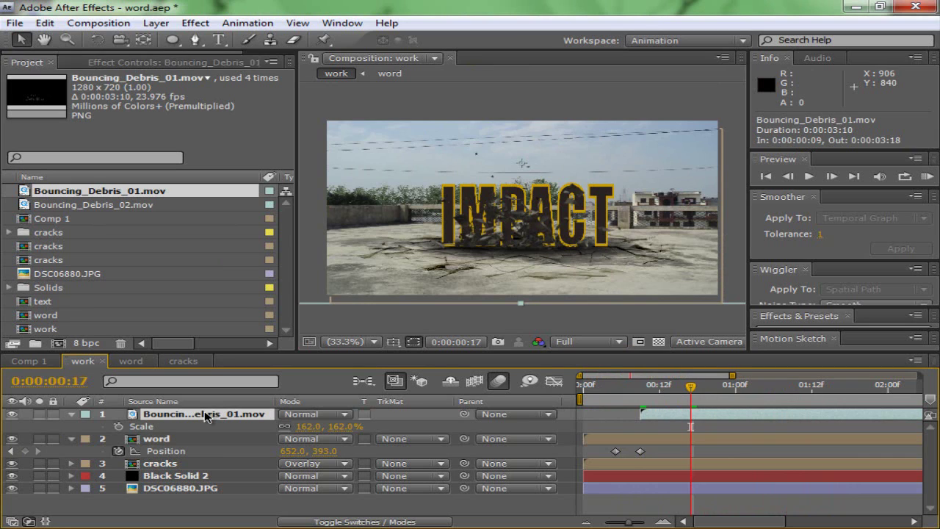
Step: Duplicate the debris layer below the word, scale it to 193% and raise it
key(ctrl+d)
drag(206, 416, 197, 455)
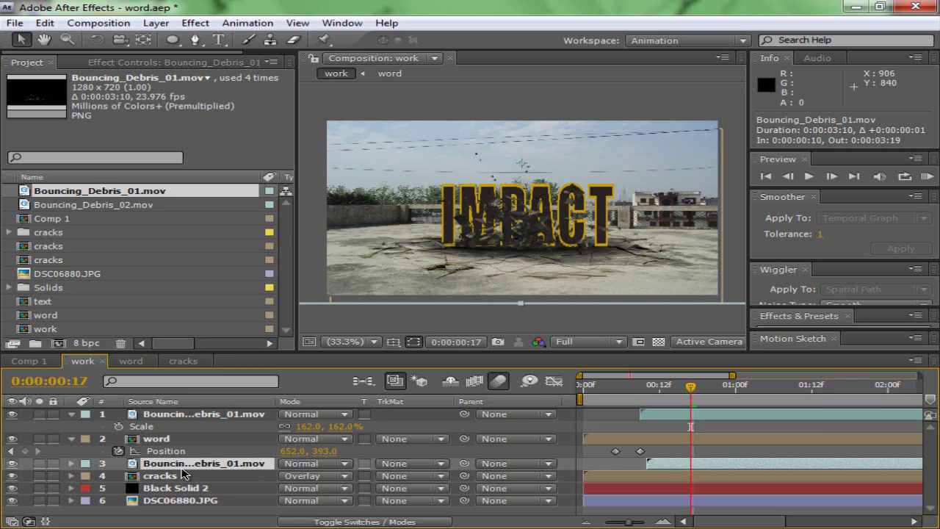
key(s)
drag(337, 482, 359, 482)
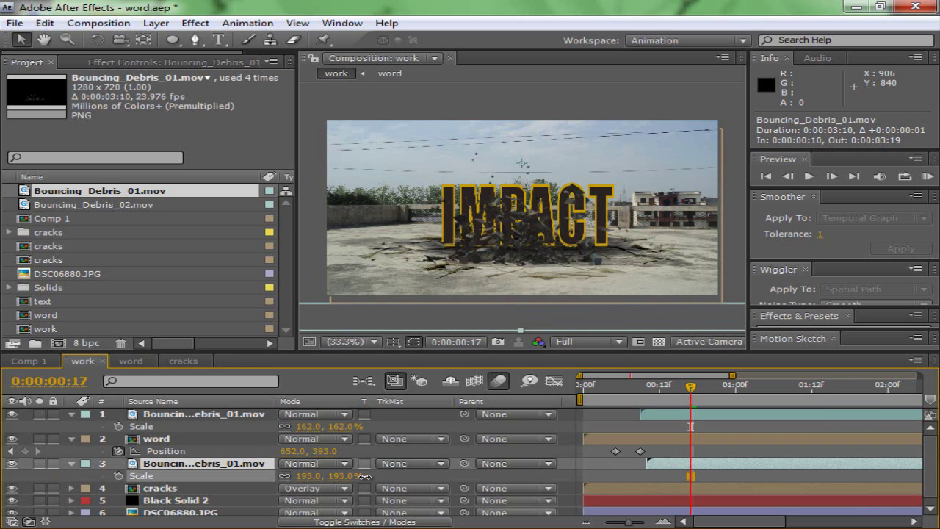
drag(534, 274, 540, 256)
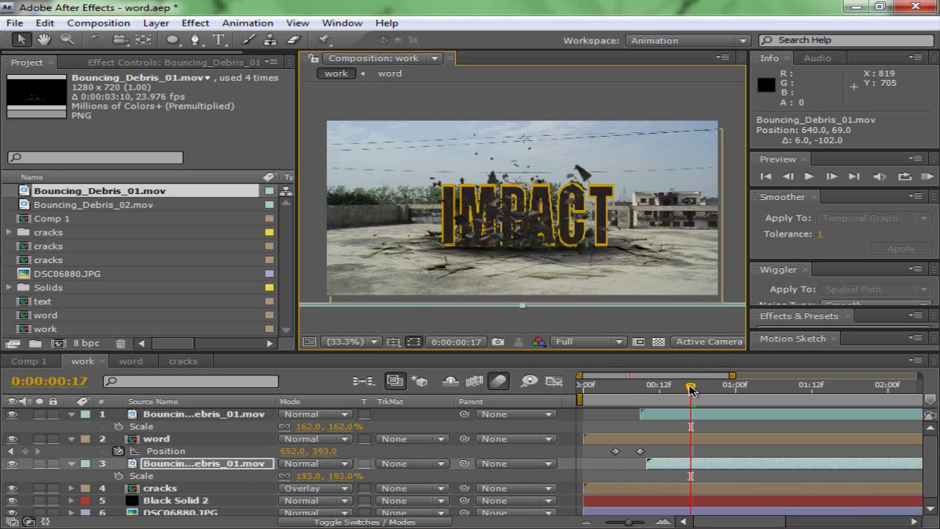
mouse_move(690, 389)
mouse_down()
mouse_move(620, 391)
mouse_move(797, 399)
mouse_move(697, 396)
mouse_up()
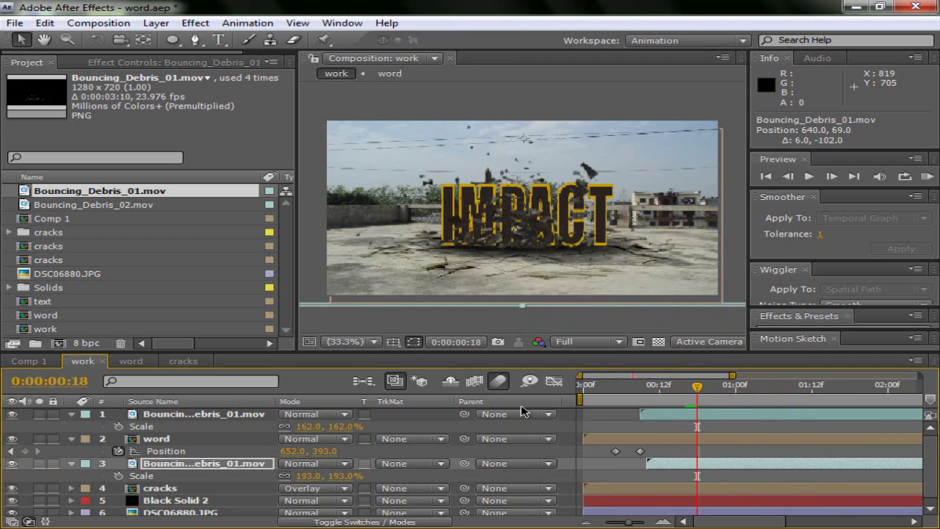
Step: Collapse the layer properties and review the impact frames around 0:00:00:18
click(71, 414)
click(71, 426)
click(71, 438)
click(165, 503)
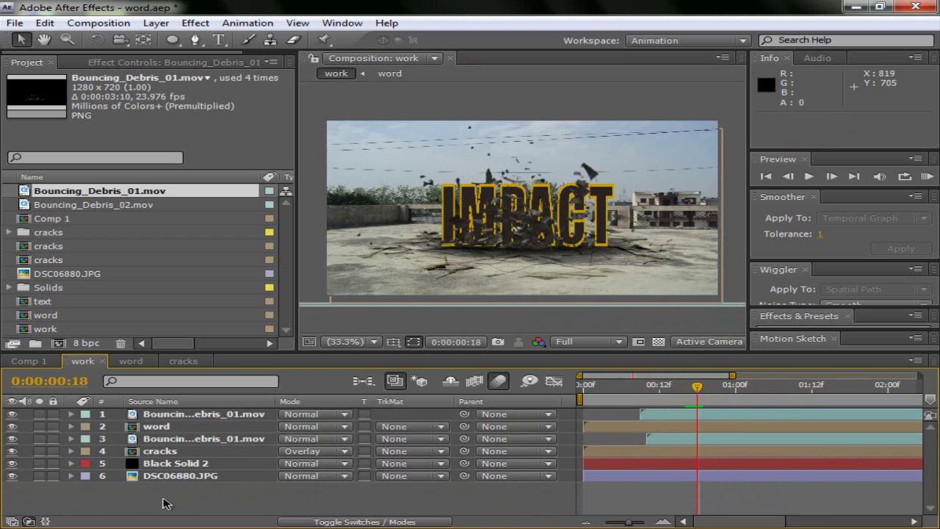
drag(690, 400, 729, 393)
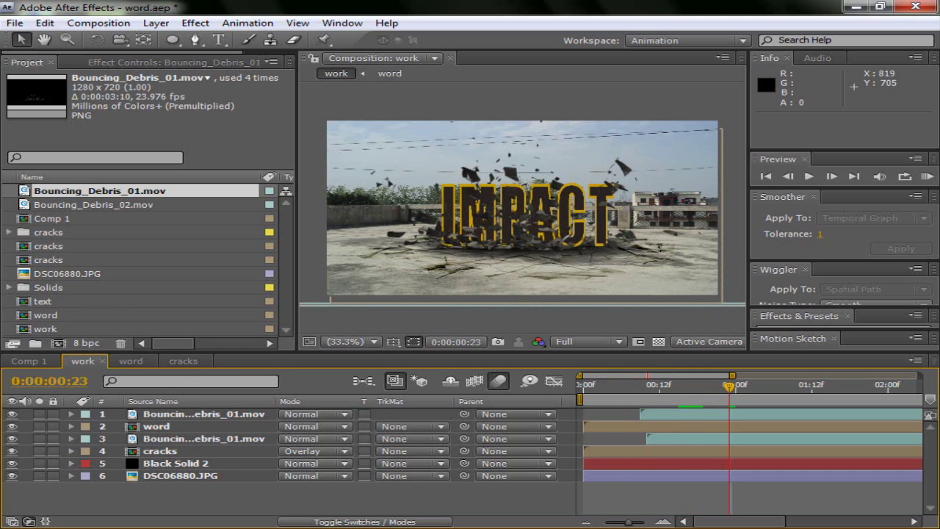
Step: Create a new white solid layer named wave
click(156, 23)
mouse_move(180, 40)
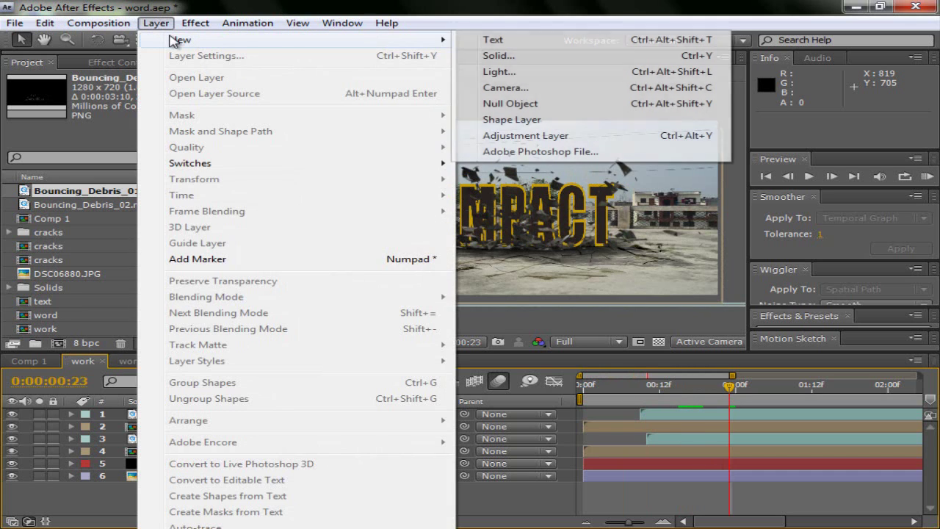
click(493, 55)
click(266, 356)
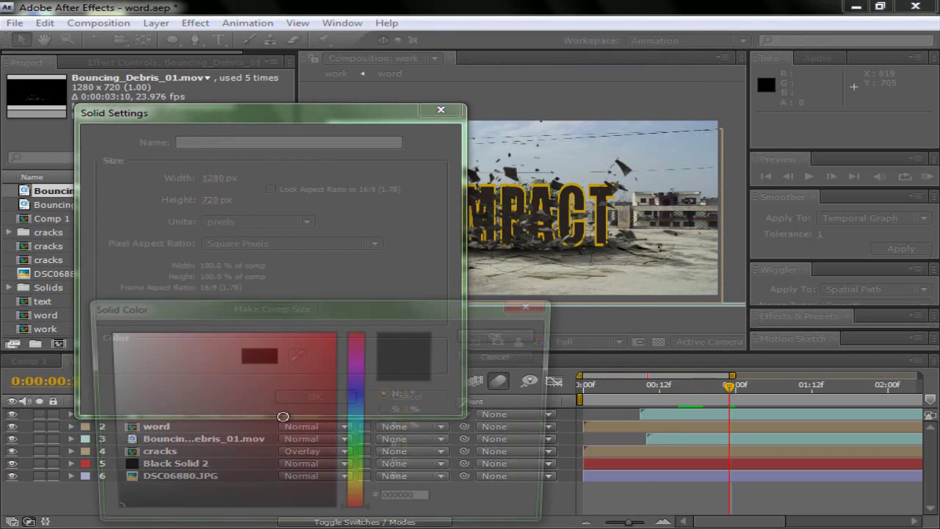
click(479, 336)
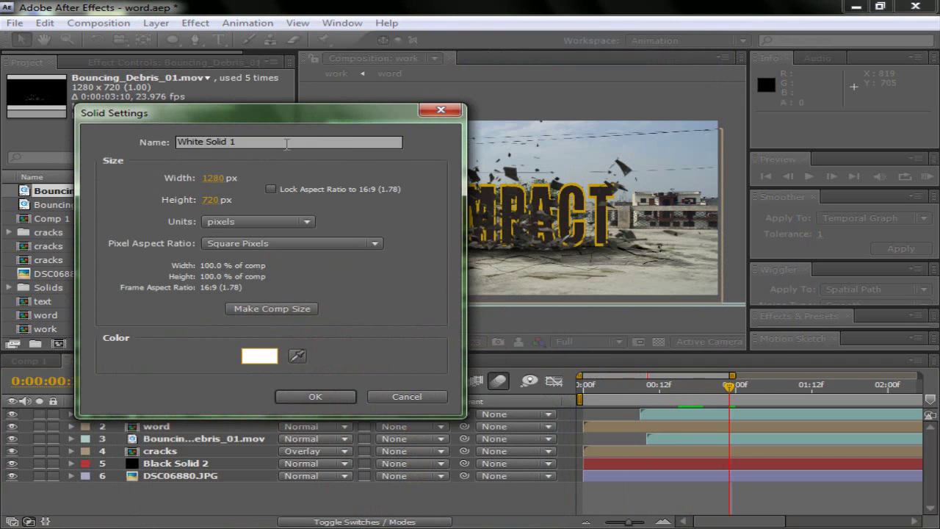
key(BackSpace)
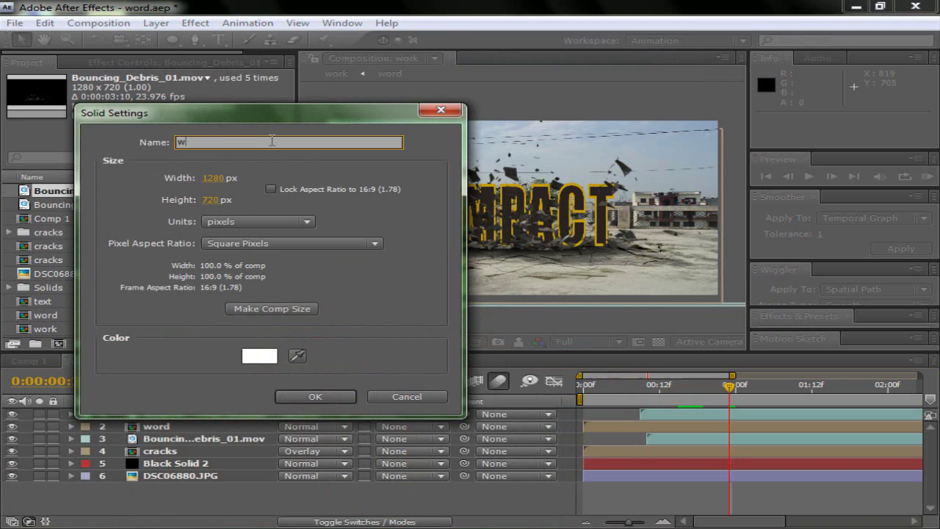
key(Return)
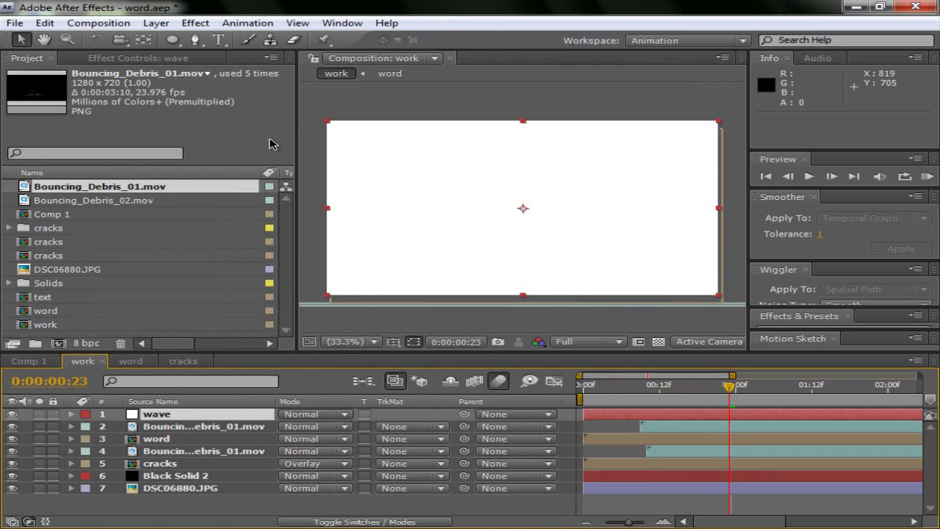
Step: Add an ellipse mask to wave and duplicate it as a subtracting Mask 2
double_click(173, 39)
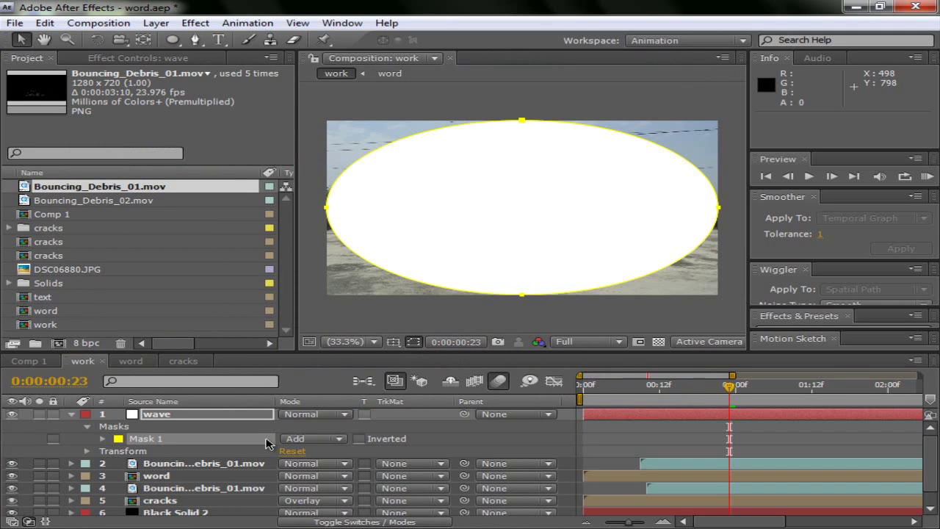
click(266, 443)
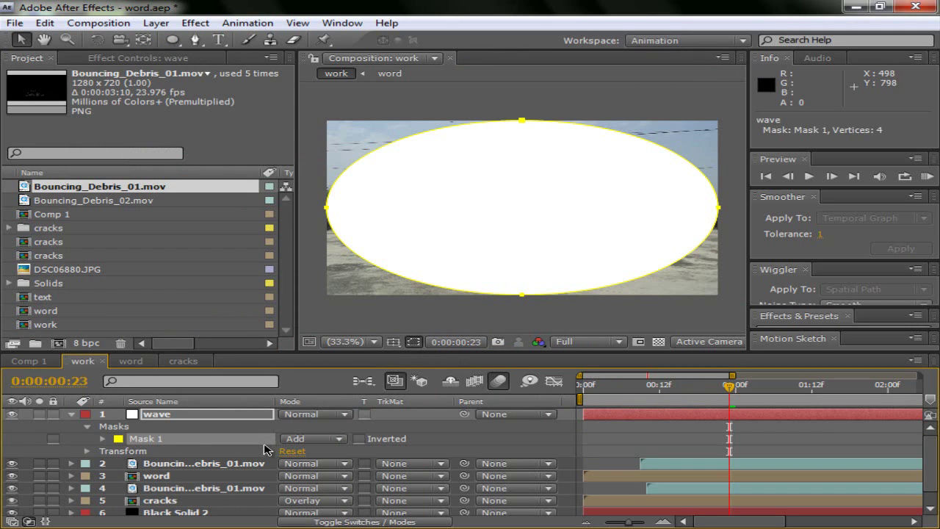
key(ctrl+d)
click(312, 451)
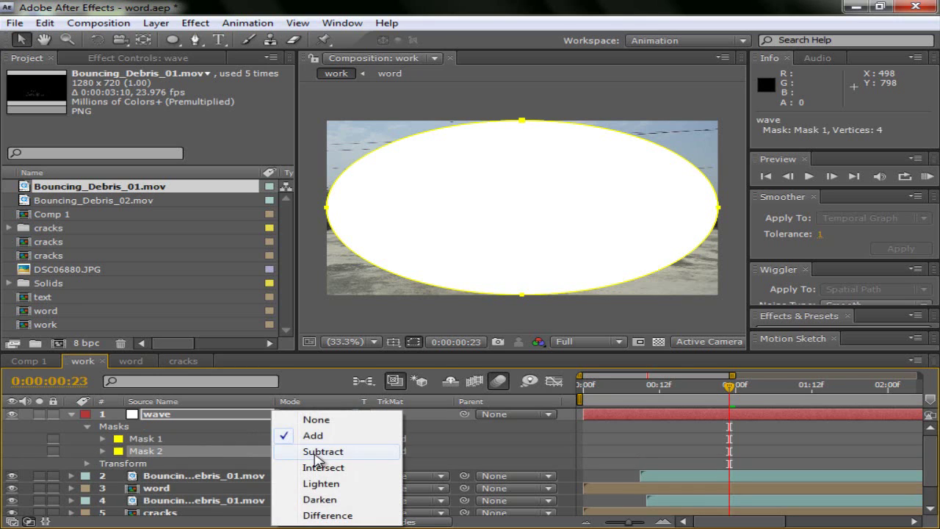
click(314, 399)
key(m)
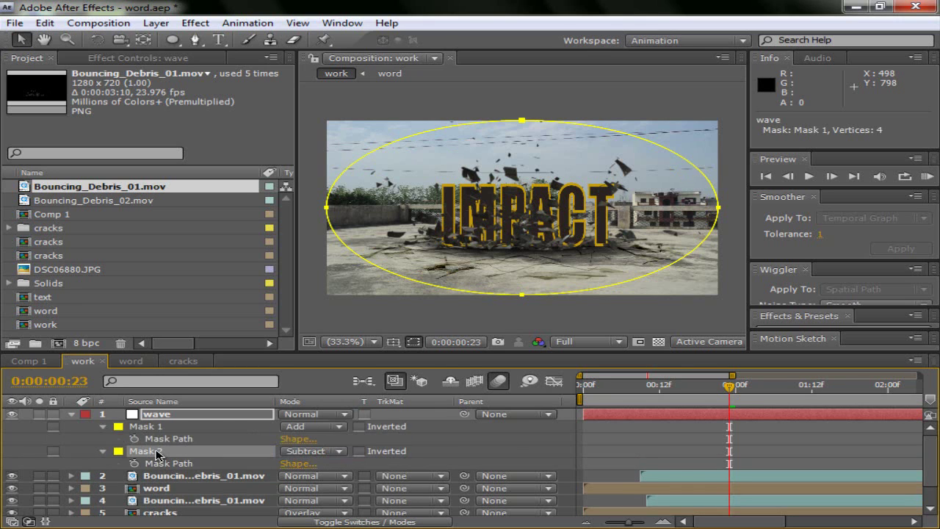
key(m)
Step: Adjust the mask expansion and feather Mask 2's edge by 58 pixels
scroll(305, 505, down, 3)
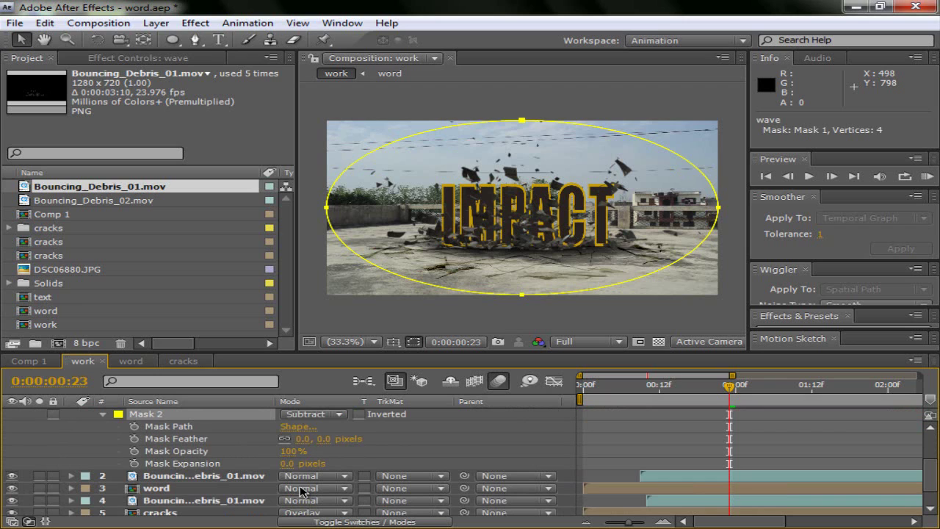
drag(288, 464, 234, 474)
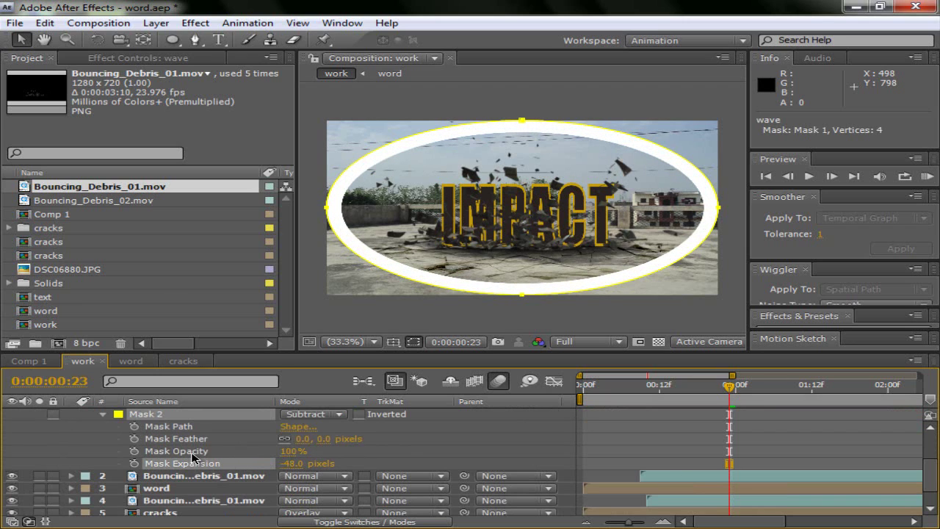
scroll(151, 423, up, 1)
scroll(151, 423, down, 1)
drag(323, 444, 366, 444)
scroll(105, 439, up, 2)
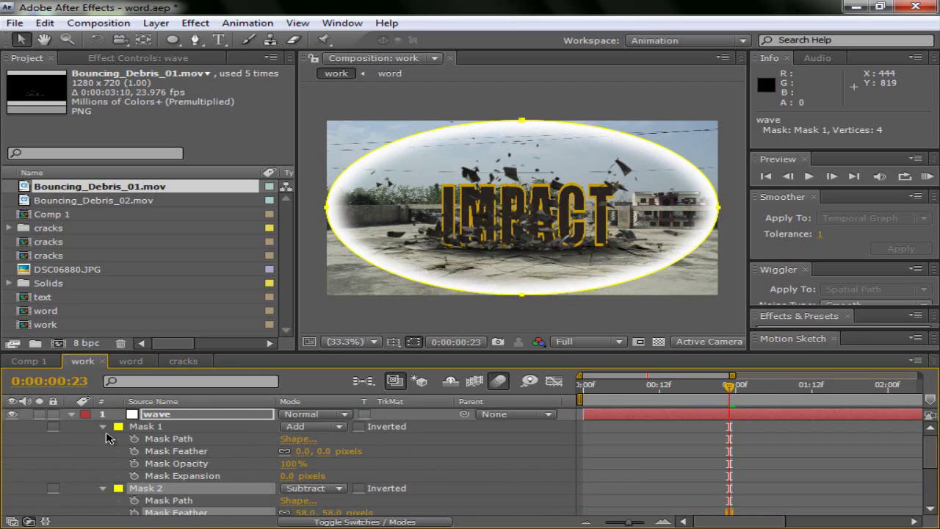
Step: Turn on the 3D switch for the wave layer
click(69, 416)
click(234, 419)
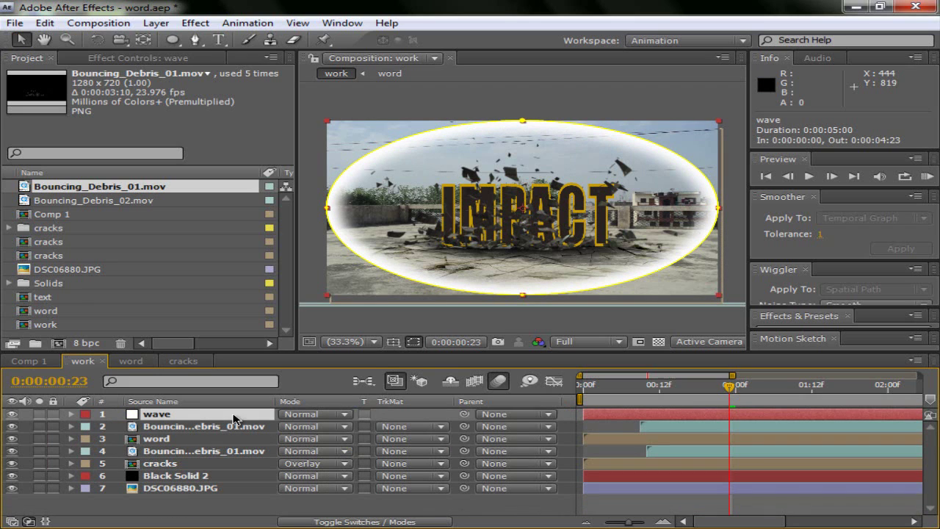
key(F4)
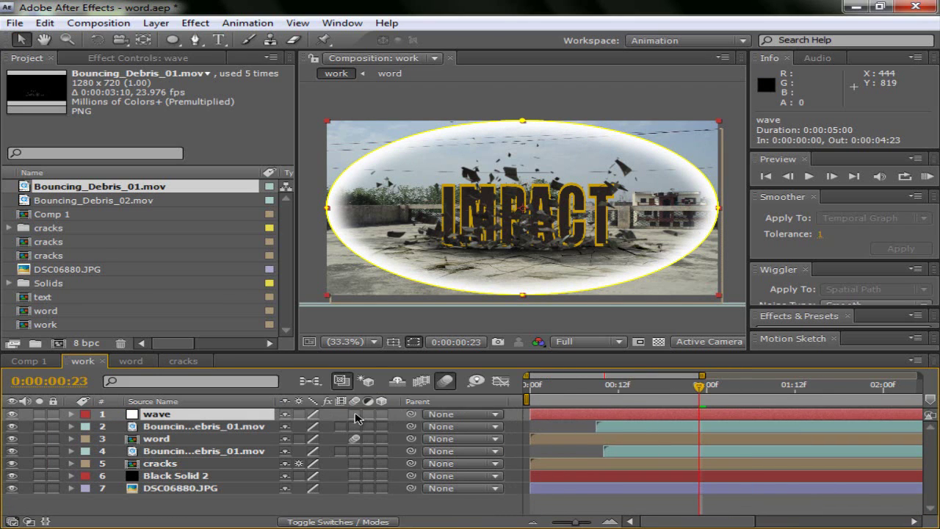
click(381, 415)
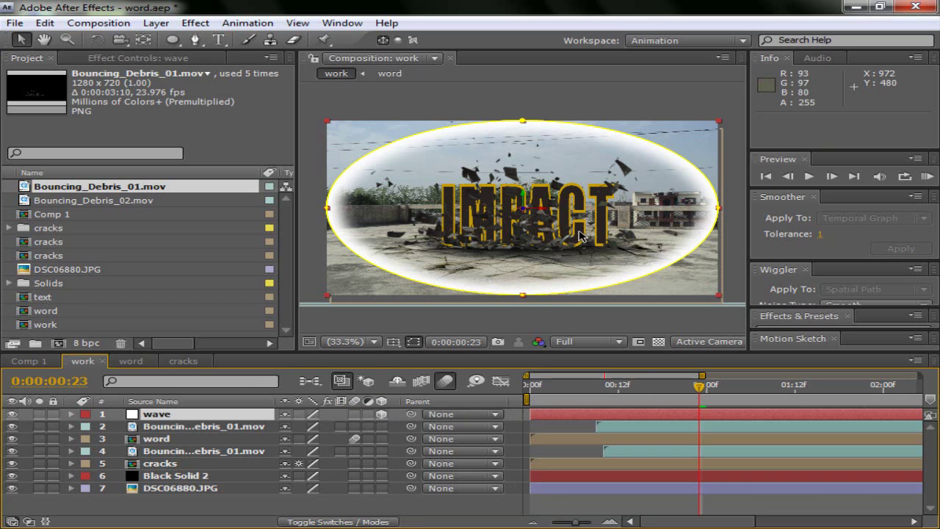
Step: Rotate the wave ring flat to 279° and move it down onto the rooftop
key(w)
drag(539, 210, 508, 179)
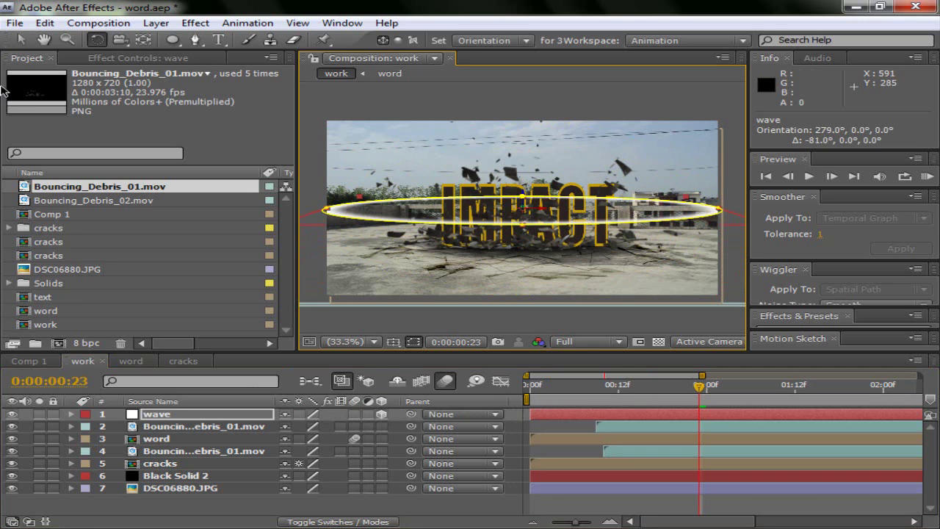
click(21, 39)
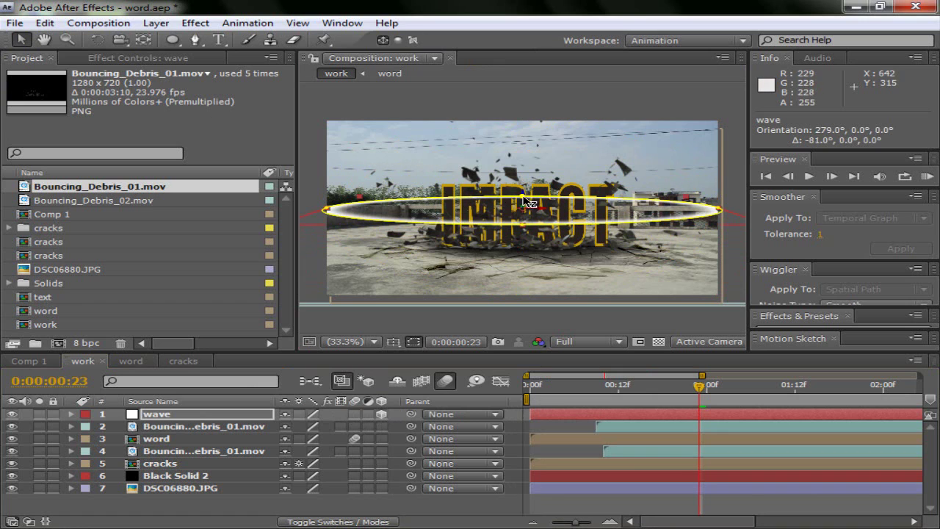
drag(527, 202, 525, 244)
click(195, 416)
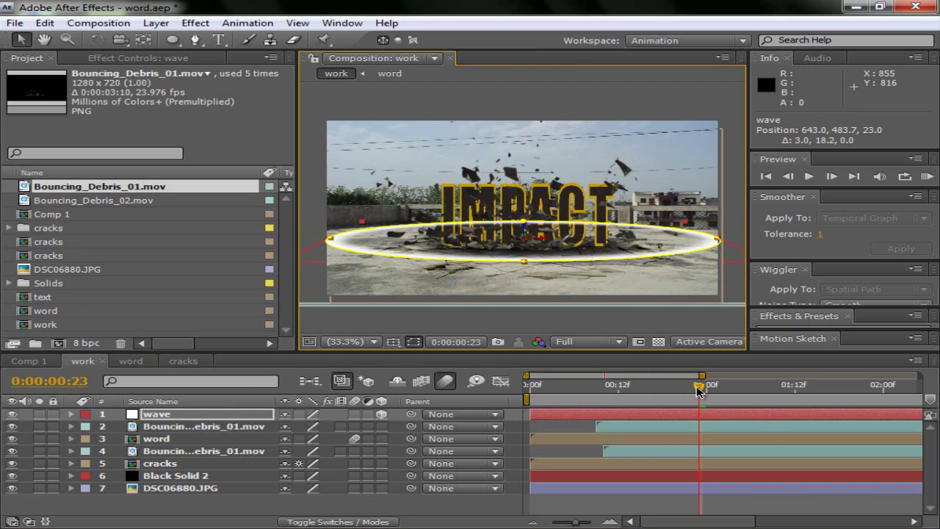
drag(698, 390, 596, 391)
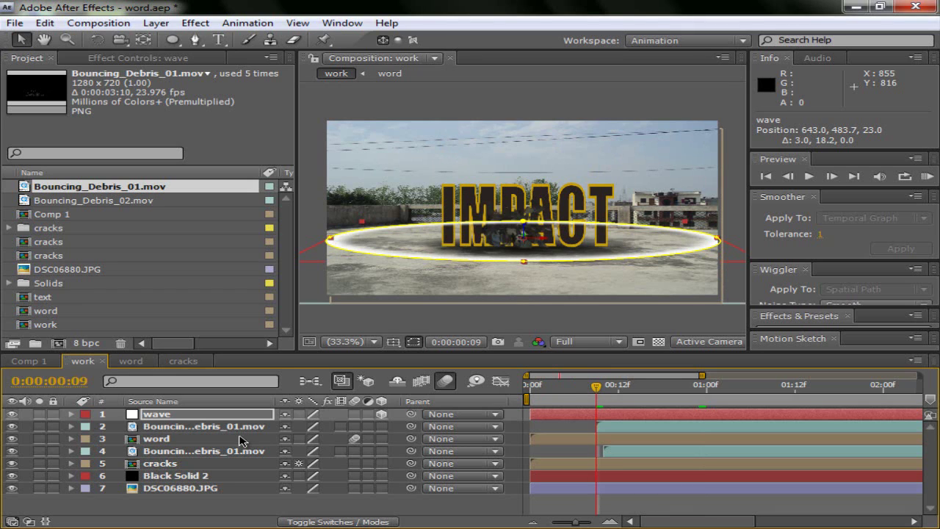
Step: Keyframe the wave ring's scale from 49% up to 635% where the debris flies
key(s)
drag(367, 427, 325, 428)
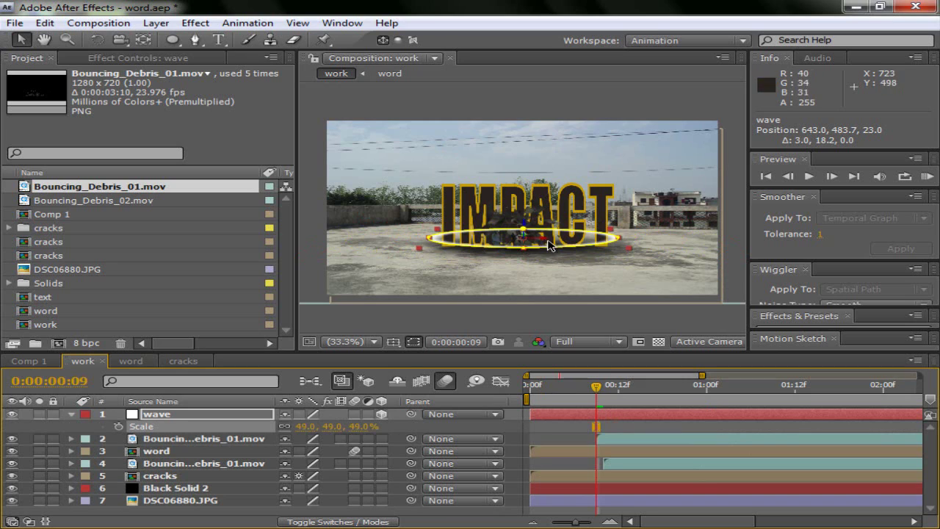
drag(537, 246, 538, 248)
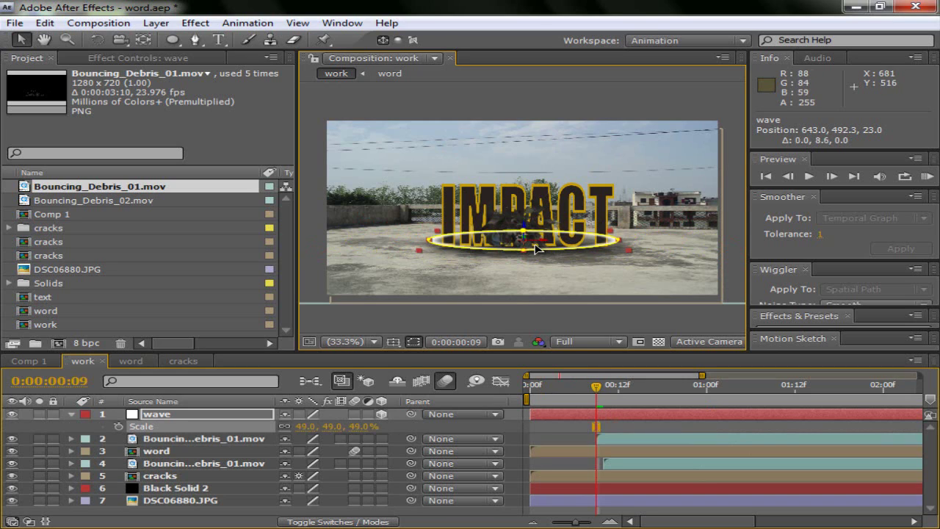
click(183, 426)
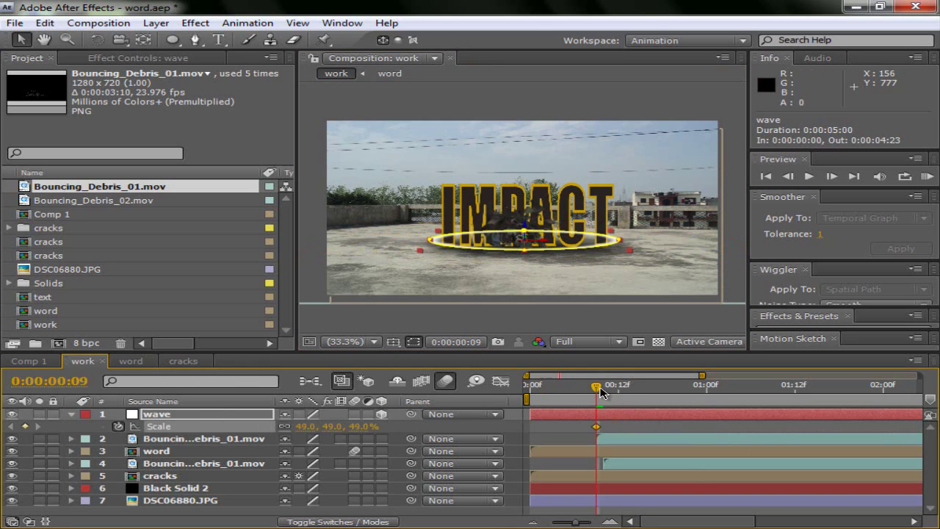
drag(598, 389, 685, 388)
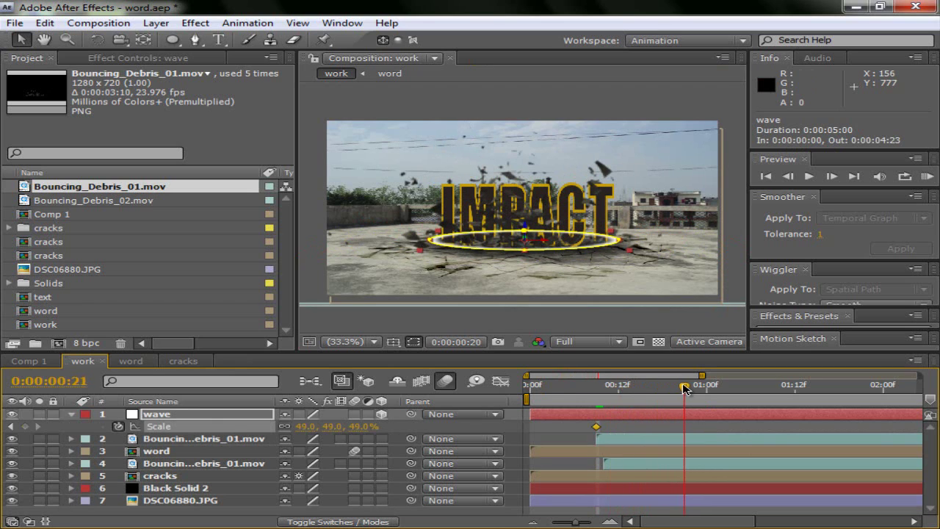
drag(360, 432, 896, 426)
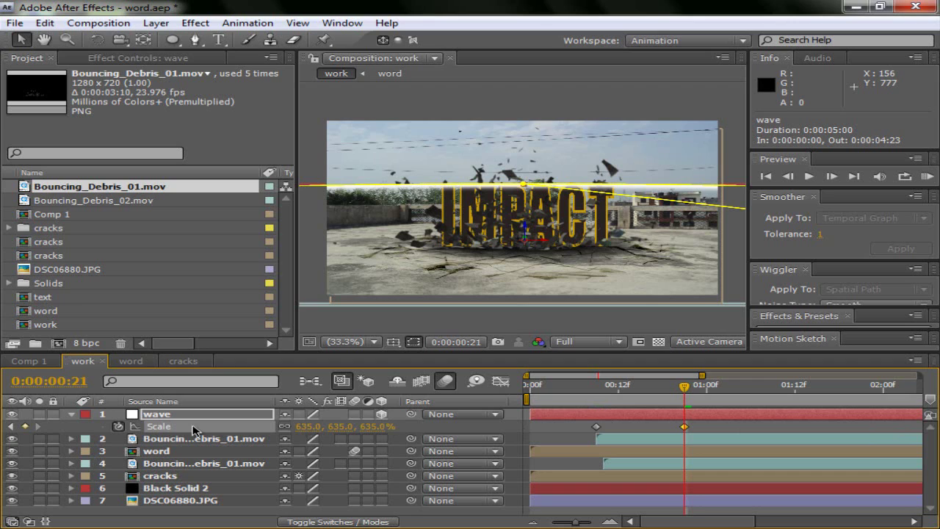
Step: Keyframe the ring's opacity fading from 100% to 0%
key(shift+t)
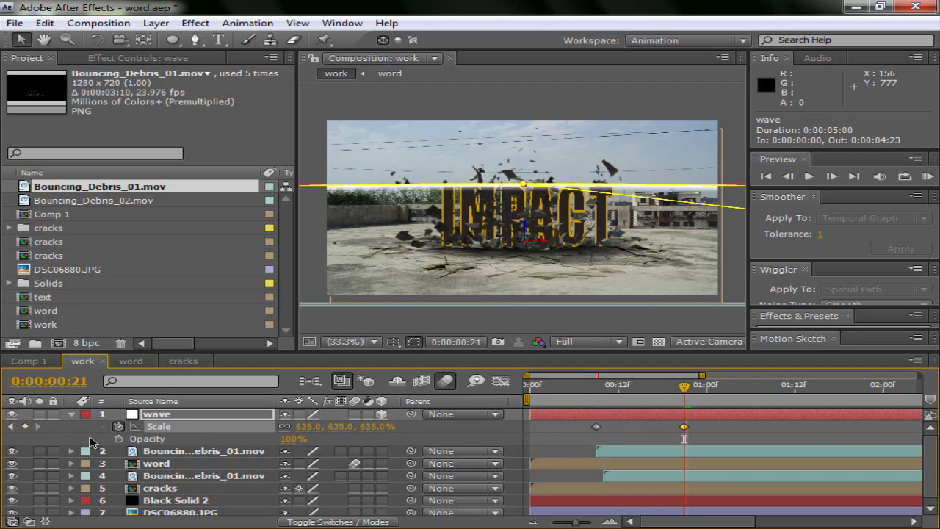
click(118, 439)
drag(693, 439, 664, 440)
drag(293, 446, 16, 440)
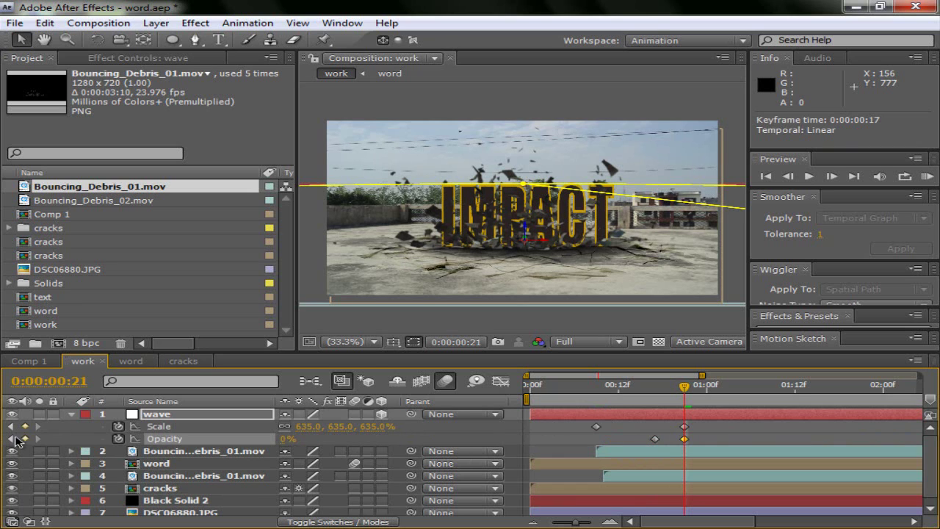
drag(682, 390, 580, 398)
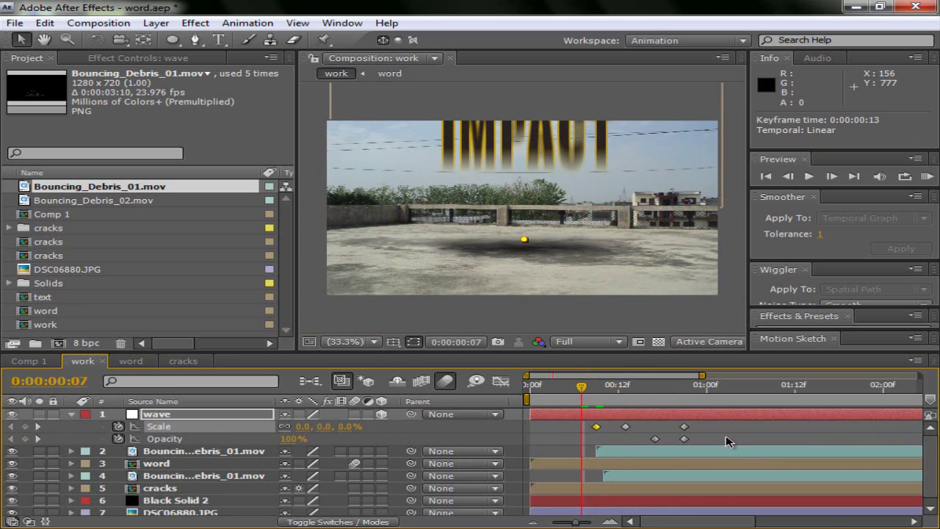
Step: Preview the animation and stop at frame 10 to check the impact
click(725, 440)
key(space)
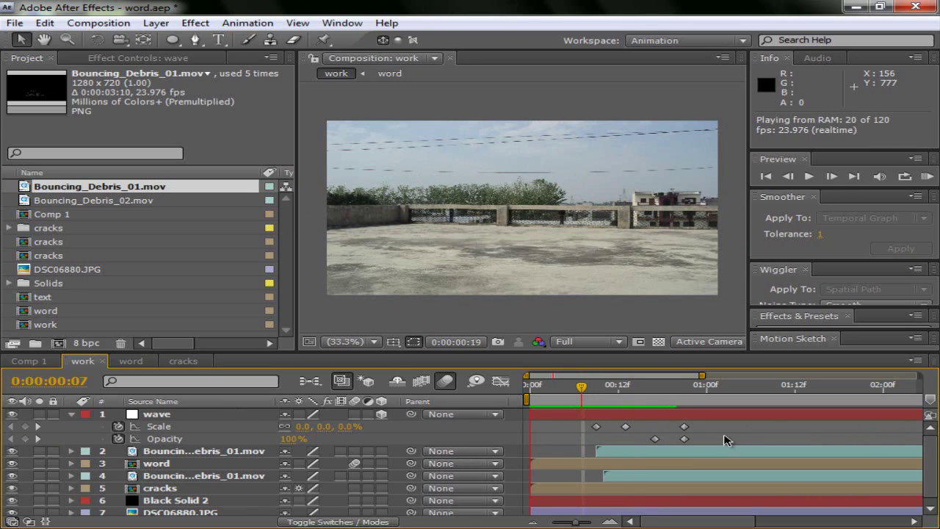
click(585, 391)
drag(585, 391, 606, 392)
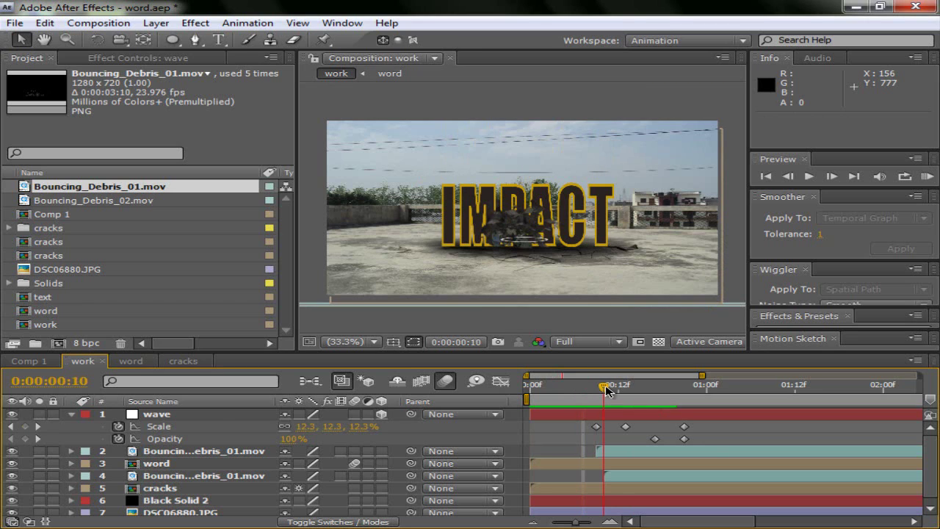
Step: Move the wave layer below the word and lower the ring to 645.9, 525.4
drag(188, 417, 180, 468)
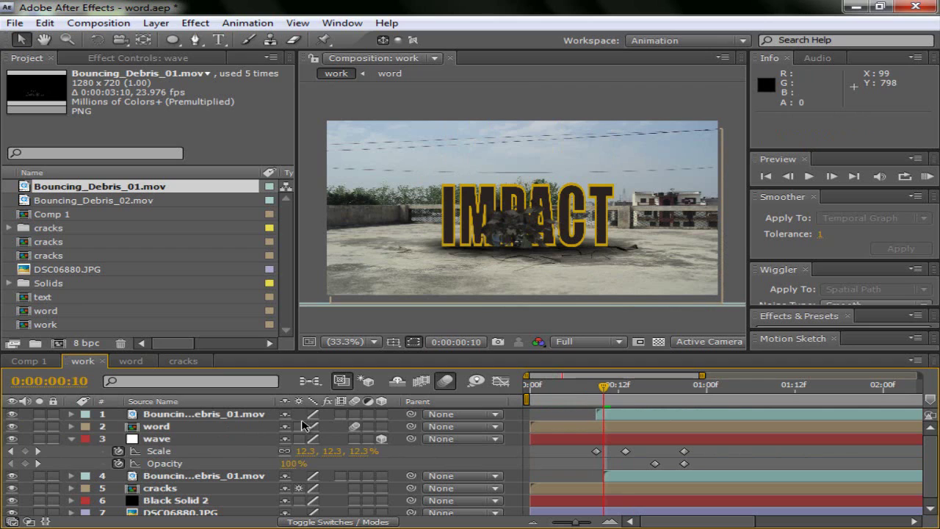
click(176, 431)
click(176, 440)
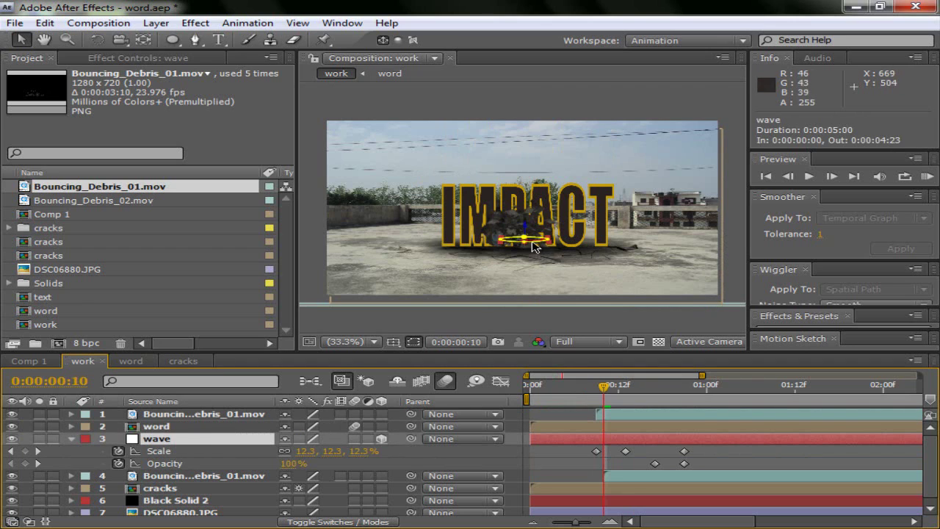
drag(538, 252, 539, 262)
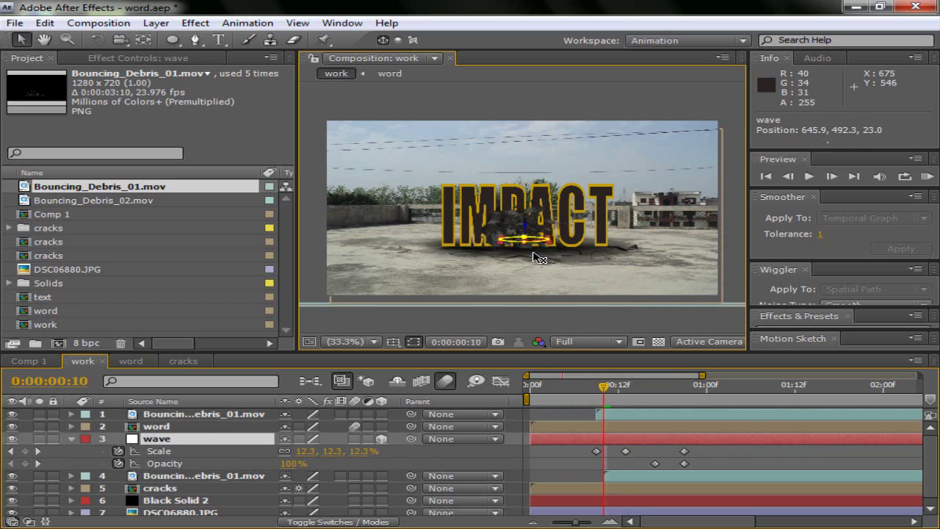
drag(604, 385, 625, 387)
click(773, 455)
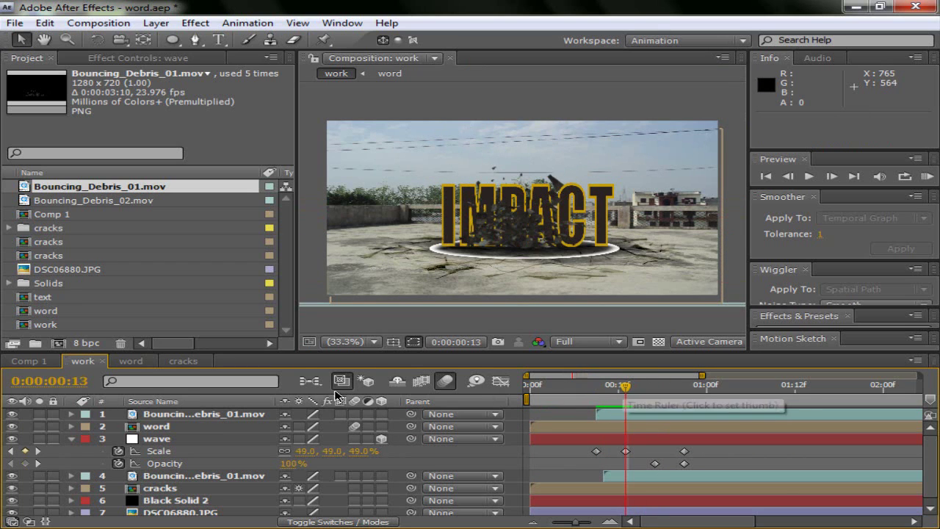
Step: Apply a Tint effect to the wave layer mapping white to dark red #8C3737
click(180, 440)
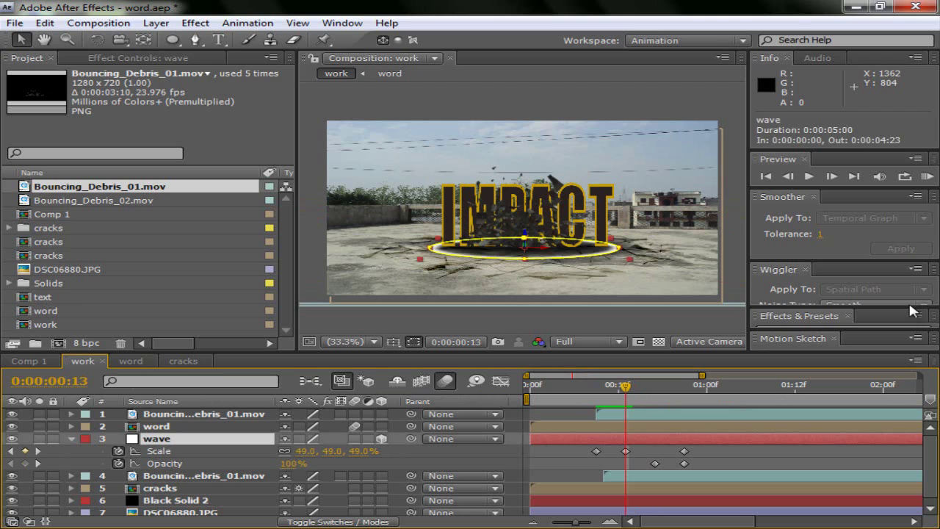
click(800, 317)
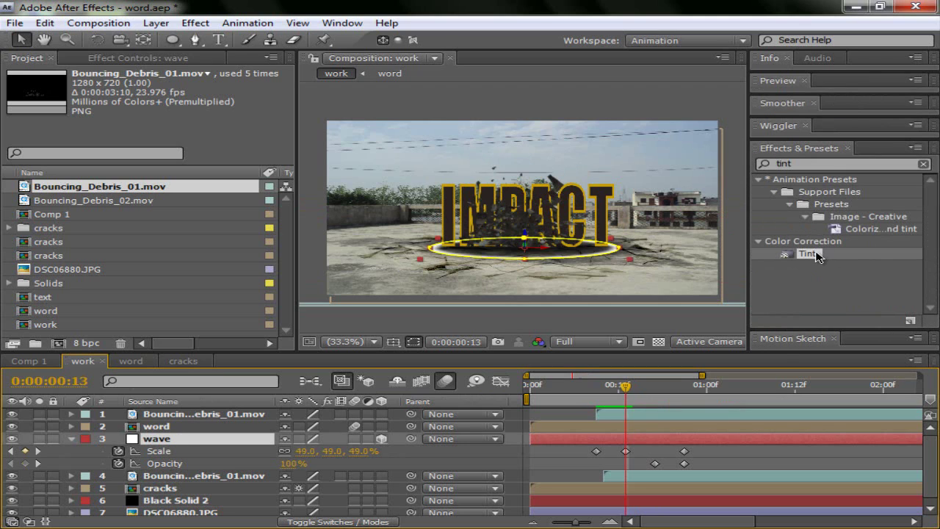
drag(818, 257, 254, 440)
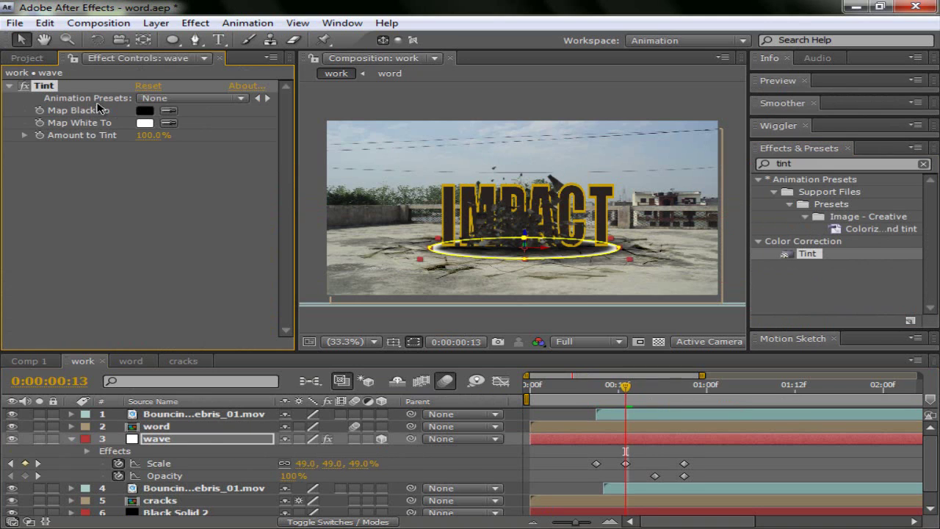
click(145, 122)
click(245, 415)
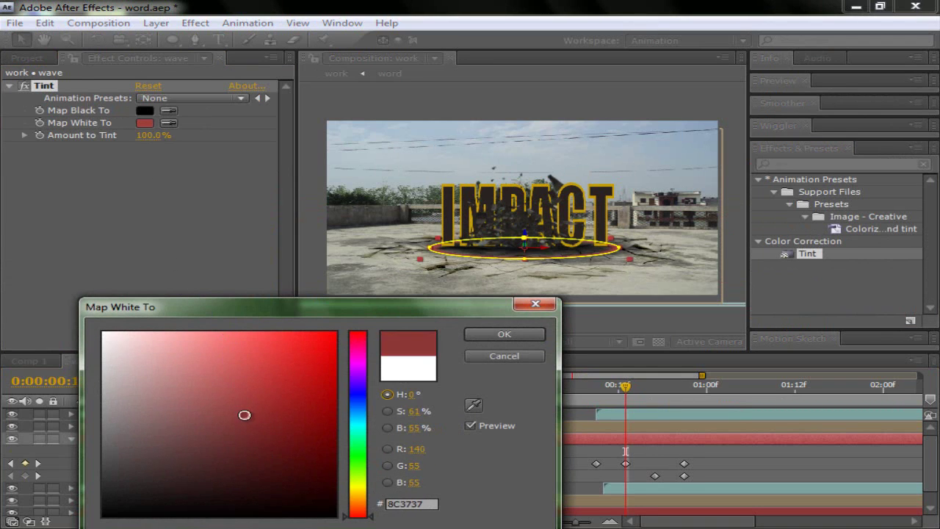
click(503, 334)
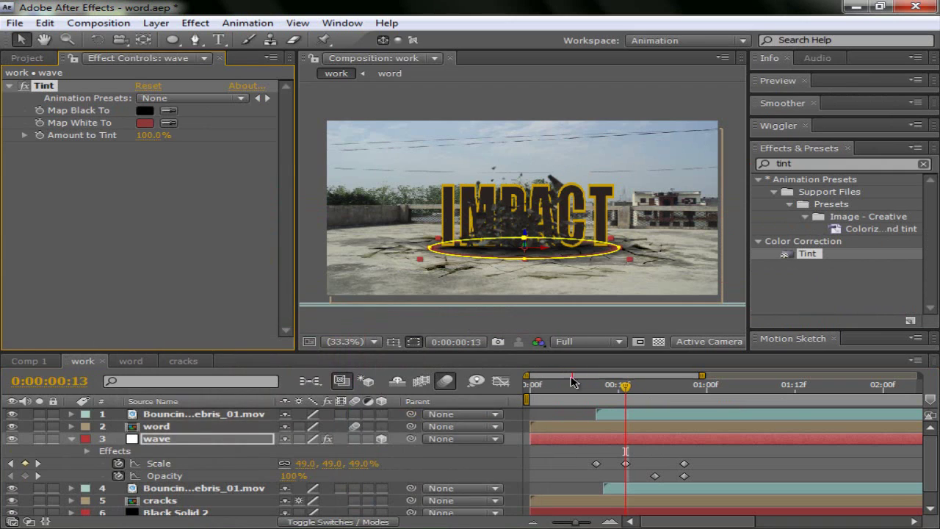
click(866, 449)
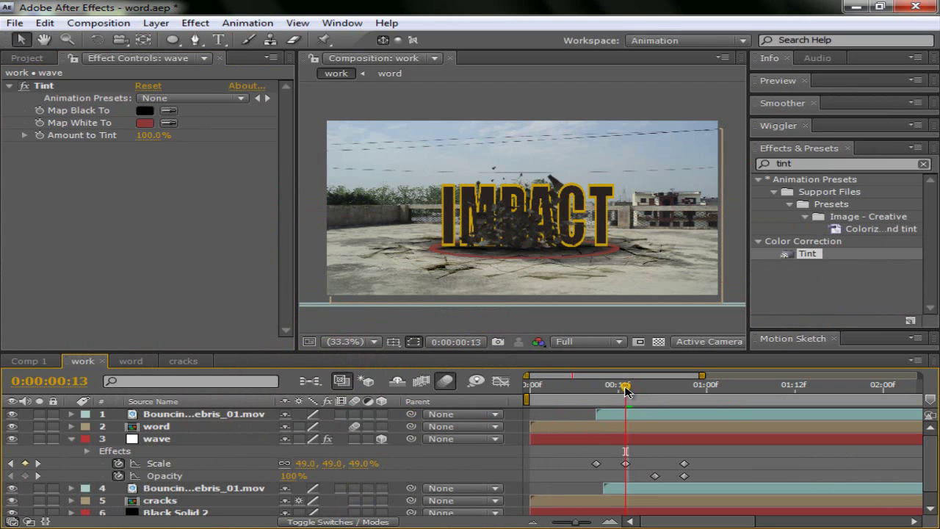
drag(625, 391, 703, 394)
Step: Look through the Comp 1, cracks and word compositions, then return to work
click(28, 361)
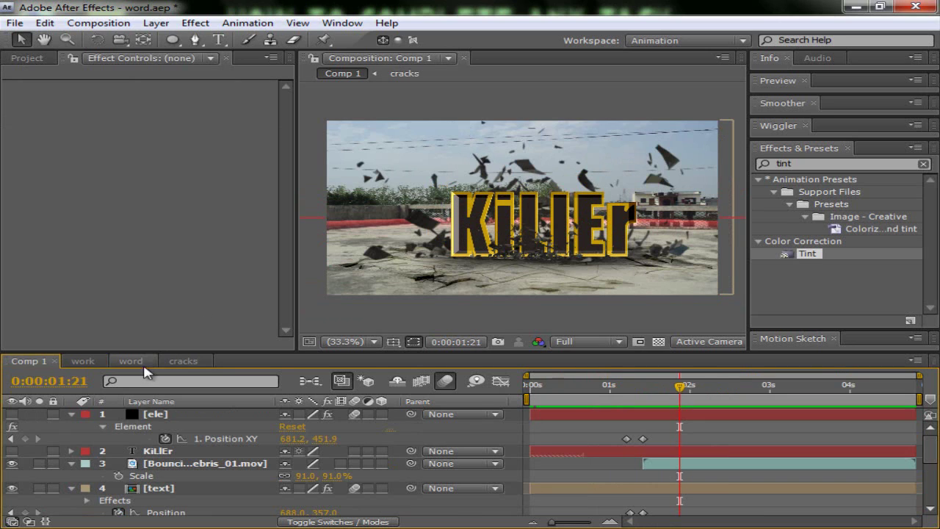
click(183, 361)
click(131, 361)
click(83, 360)
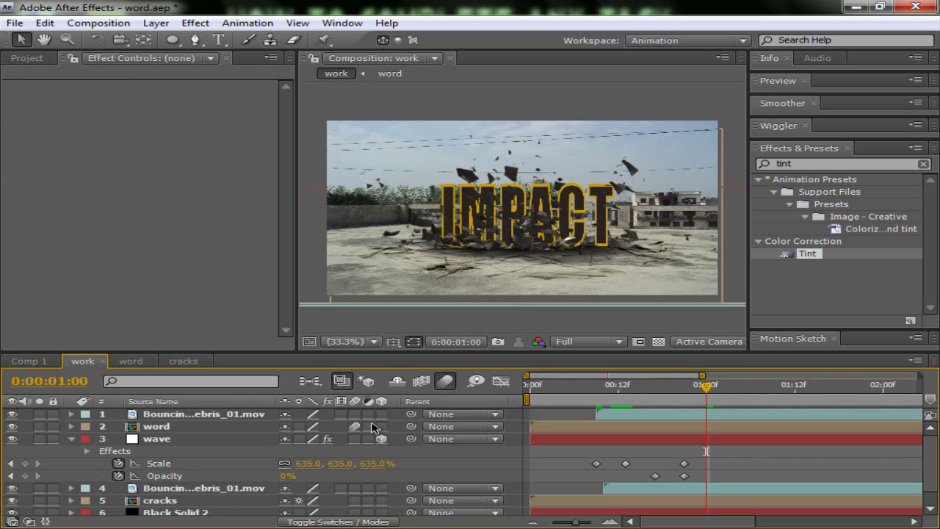
click(70, 440)
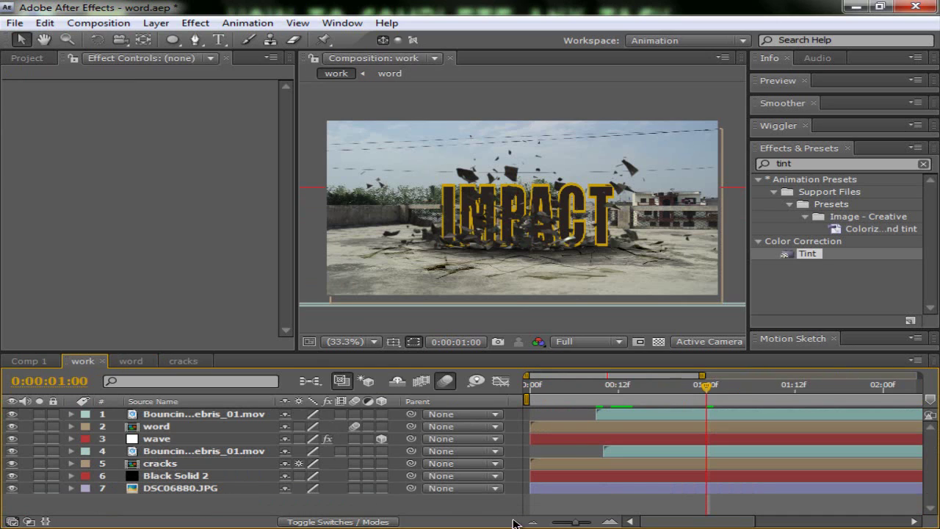
Step: Search 'bevel' and apply Bevel Alpha and Bevel Edges to the IMPACT word layer
click(797, 164)
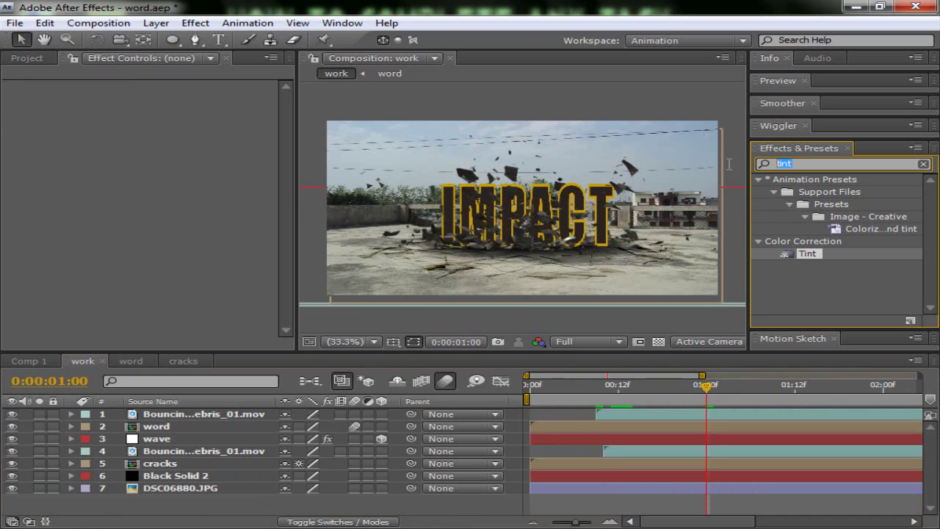
text(beve)
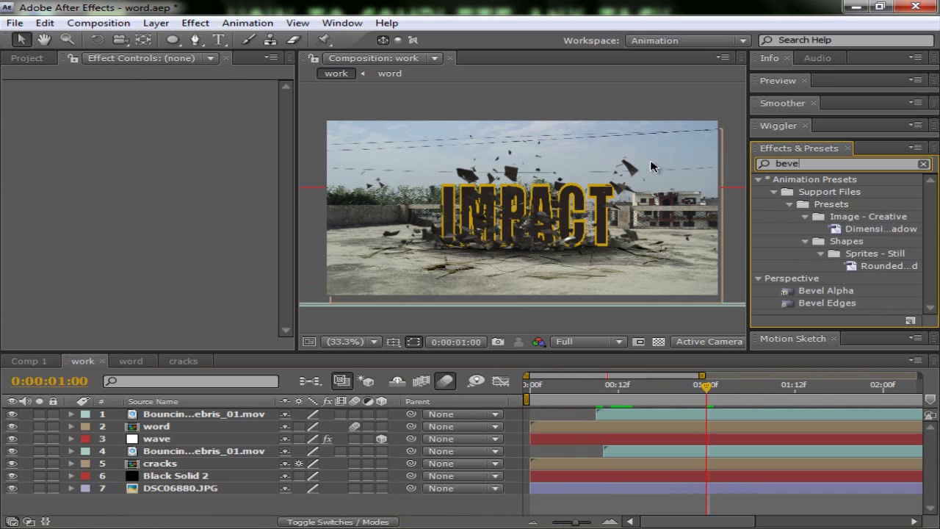
text(l)
drag(827, 292, 194, 428)
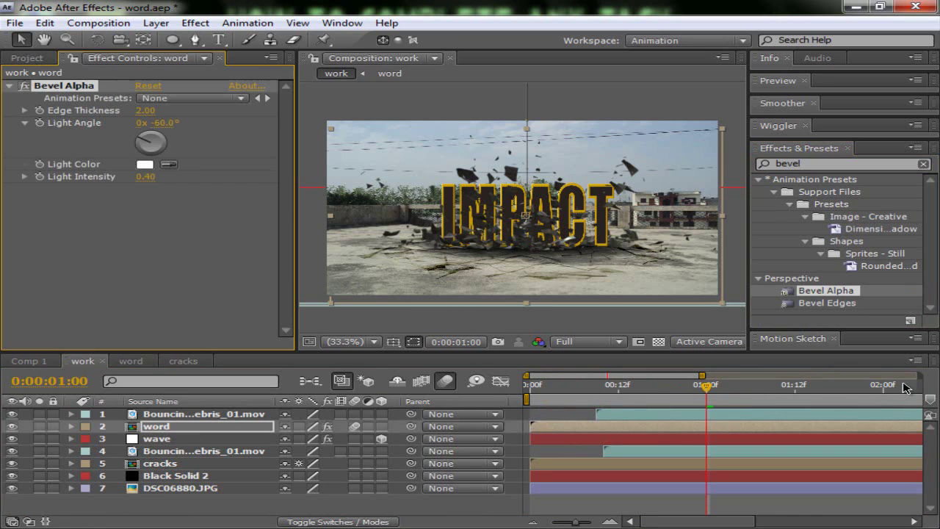
drag(824, 303, 178, 430)
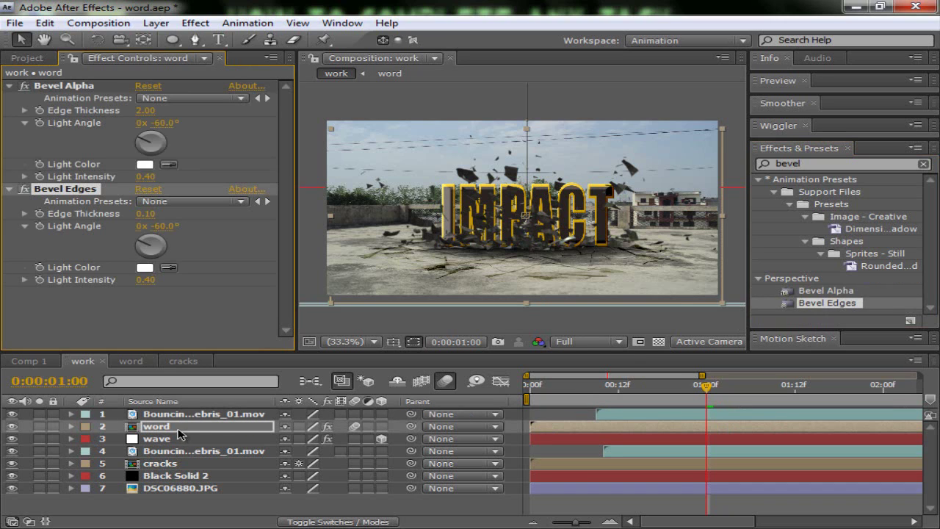
click(220, 509)
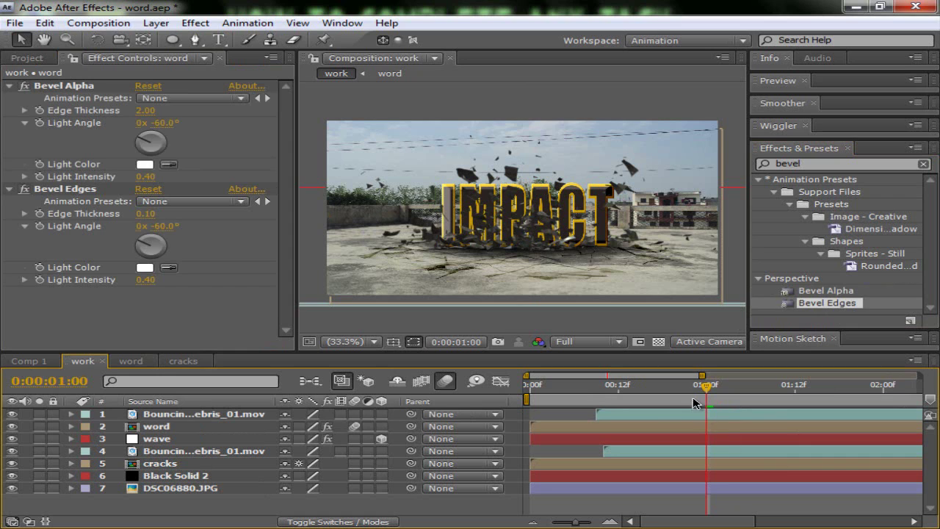
drag(710, 389, 696, 406)
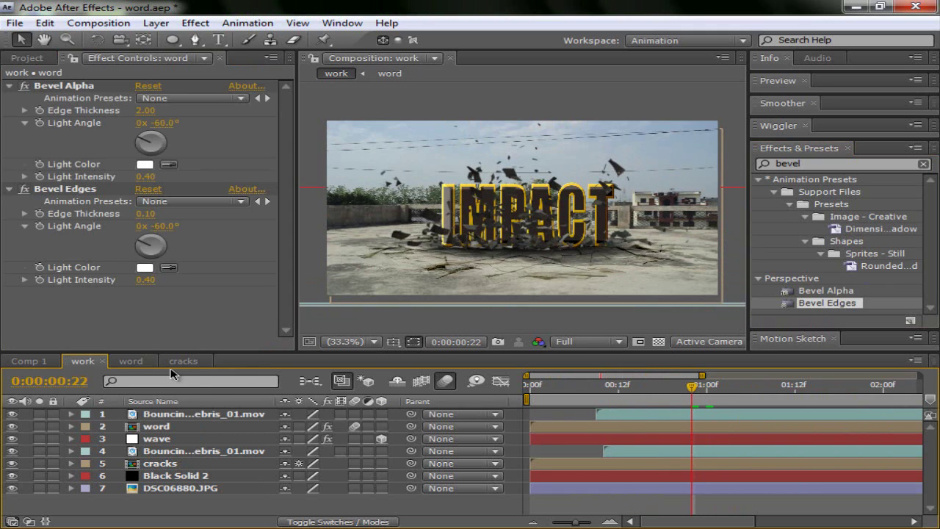
Step: Open the word precomp and retype the text IMPACT as KICK
click(132, 362)
click(82, 360)
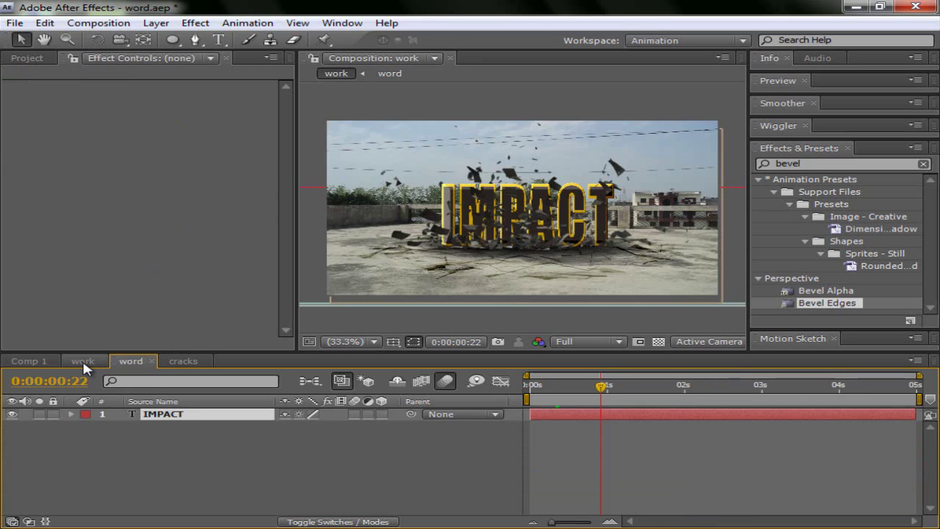
double_click(156, 426)
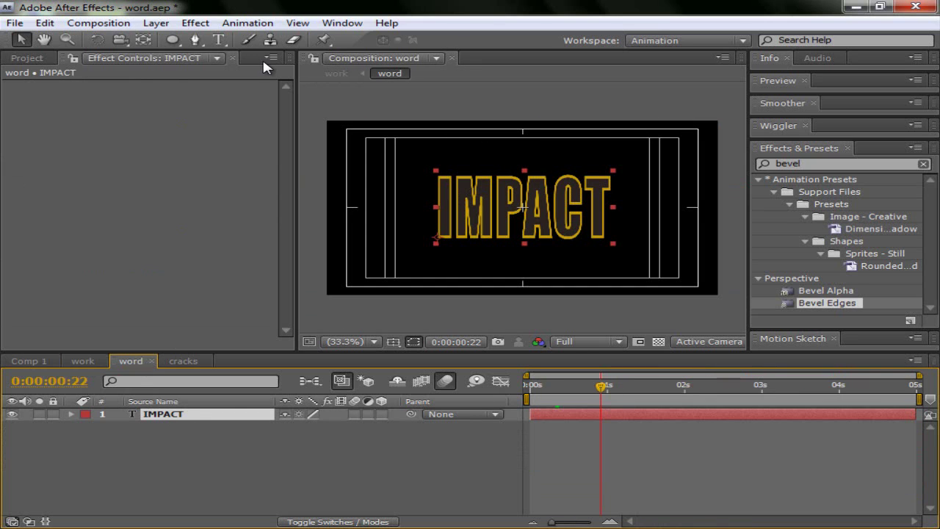
click(220, 40)
click(490, 214)
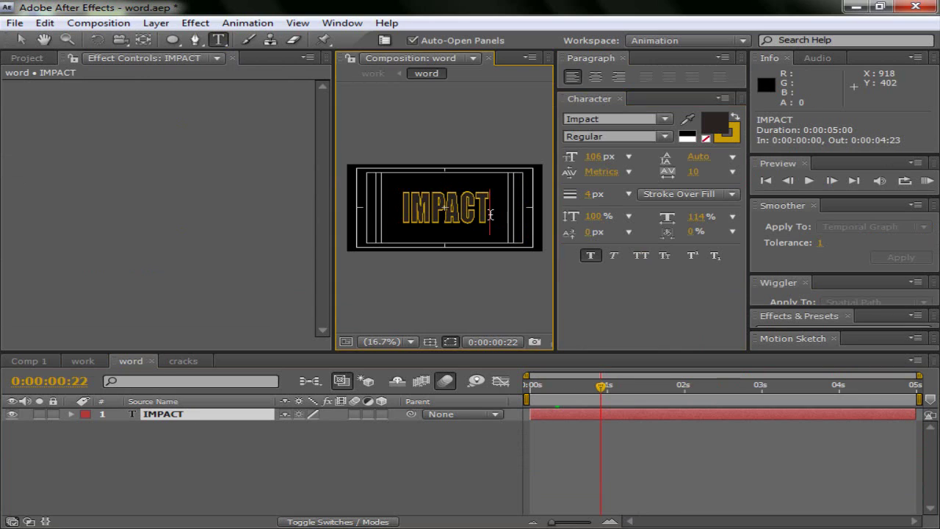
key(BackSpace)
key(BackSpace)
key(BackSpace)
key(BackSpace)
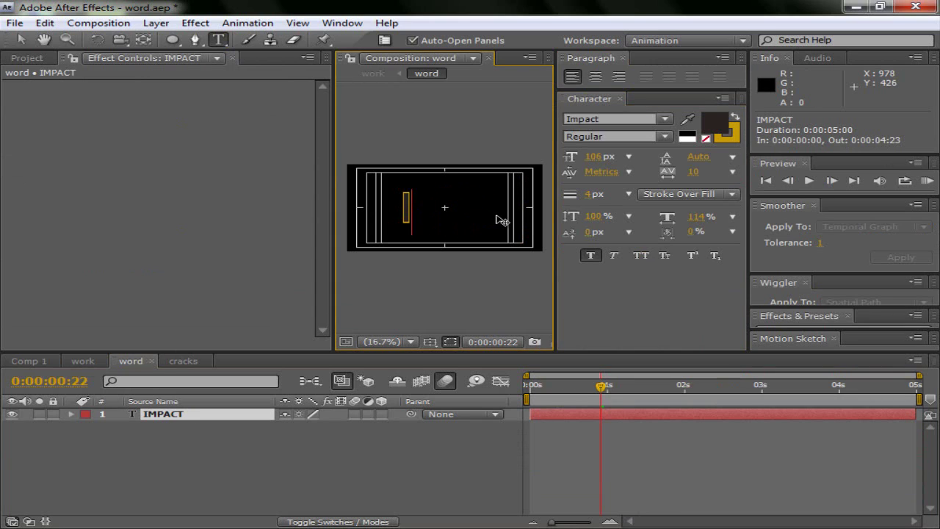
text(KICK)
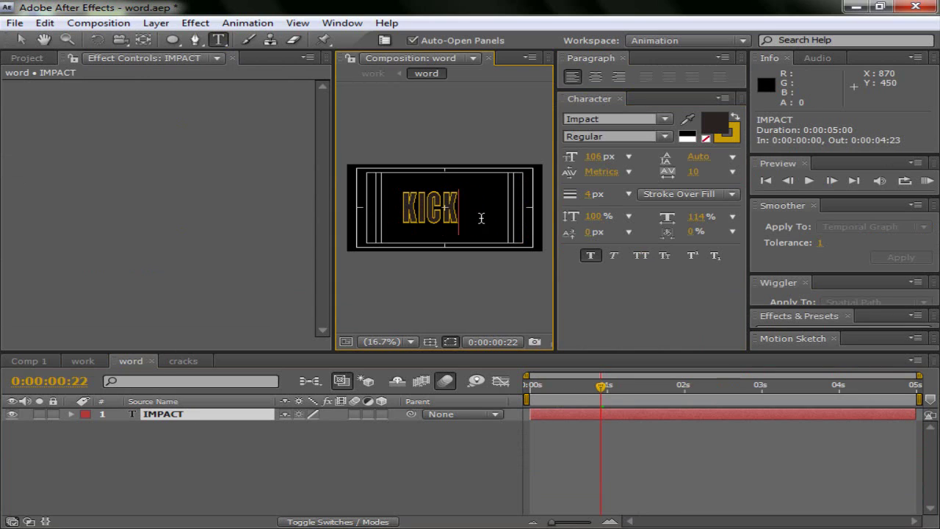
Step: Nudge the KICK text slightly right and return to the work composition
click(20, 40)
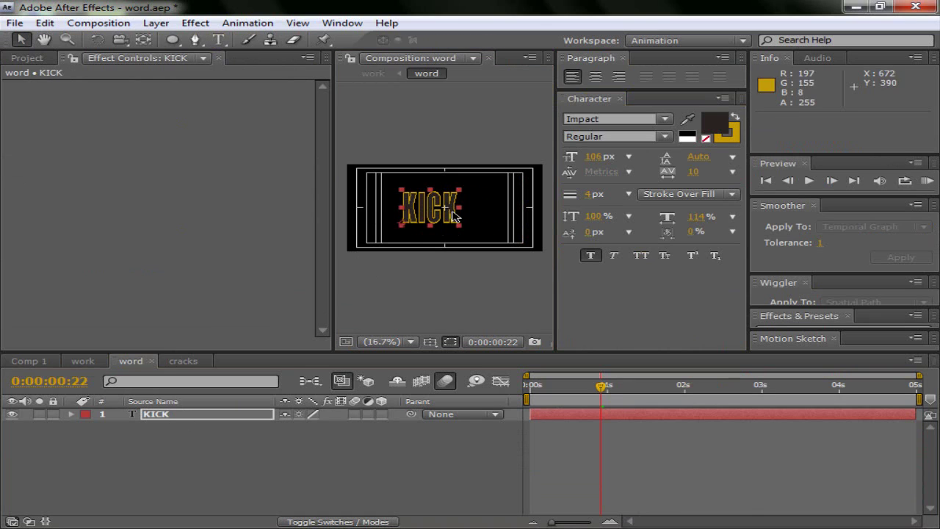
drag(436, 213, 448, 214)
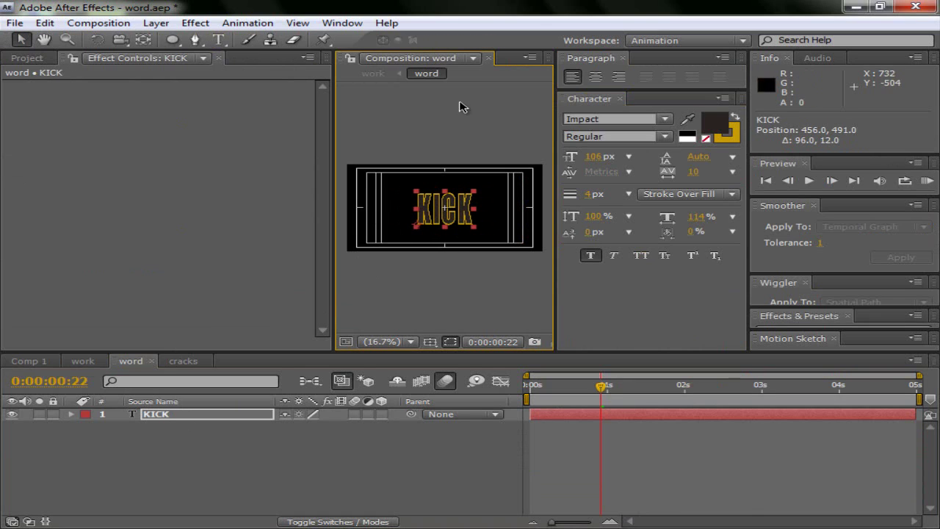
click(82, 359)
Step: Close the Paragraph and Character panels, rewind, and RAM Preview KICK's rooftop impact with debris
click(623, 58)
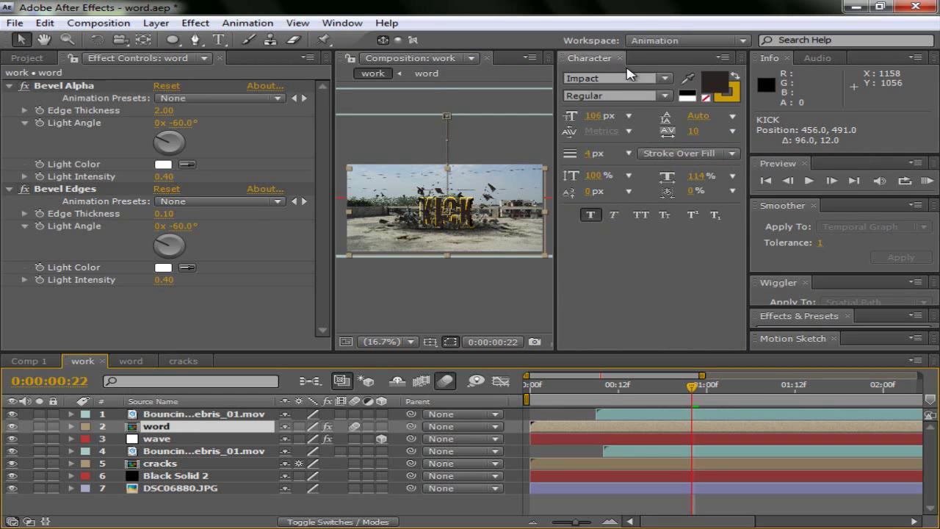
click(619, 57)
drag(693, 387, 502, 388)
click(638, 439)
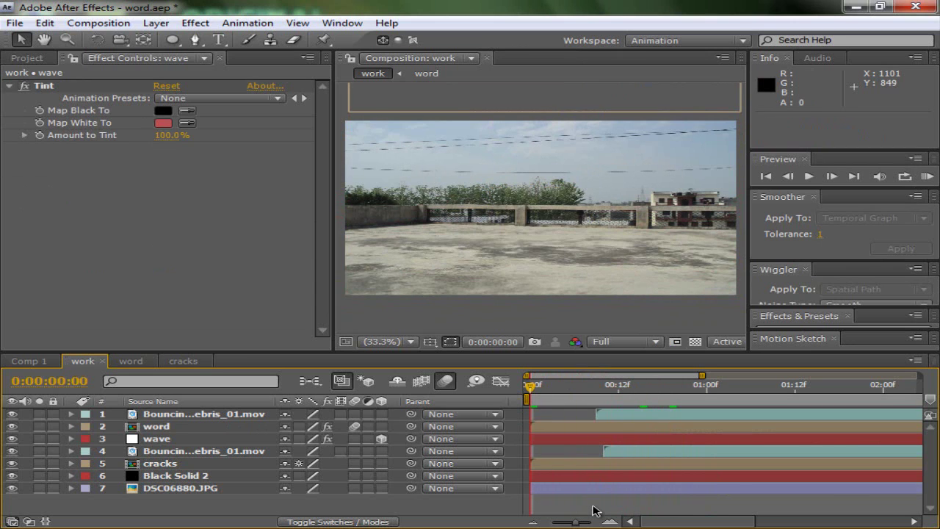
key(KP_0)
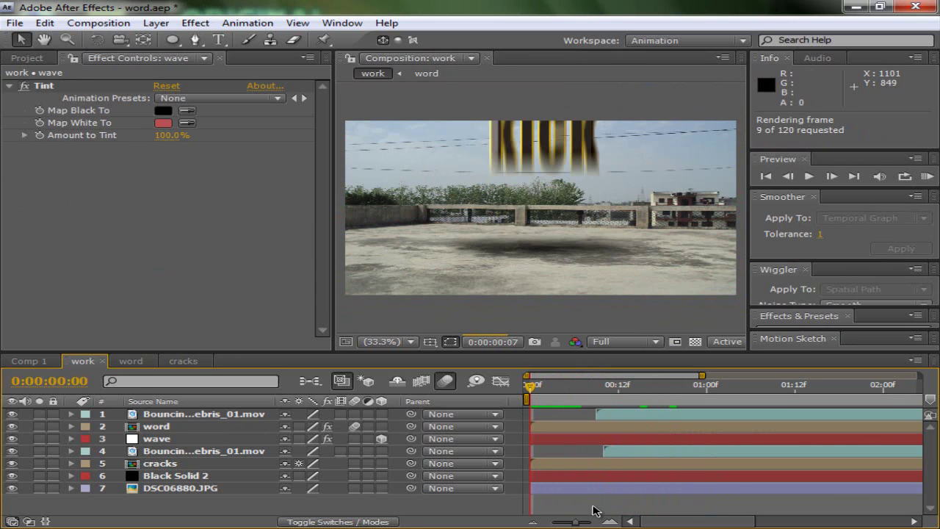